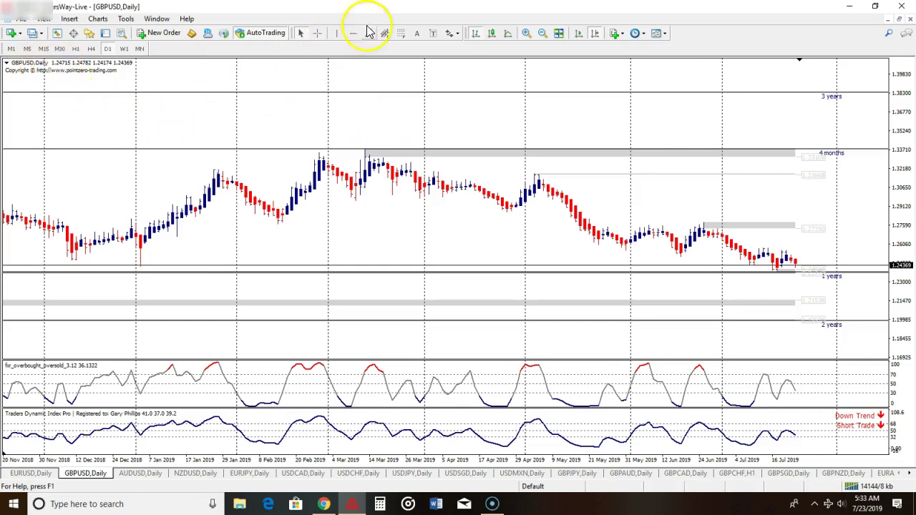
Draw a vertical line on 7 May 2019 at the early-May peak of the GBPUSD daily chart
left_click(339, 33)
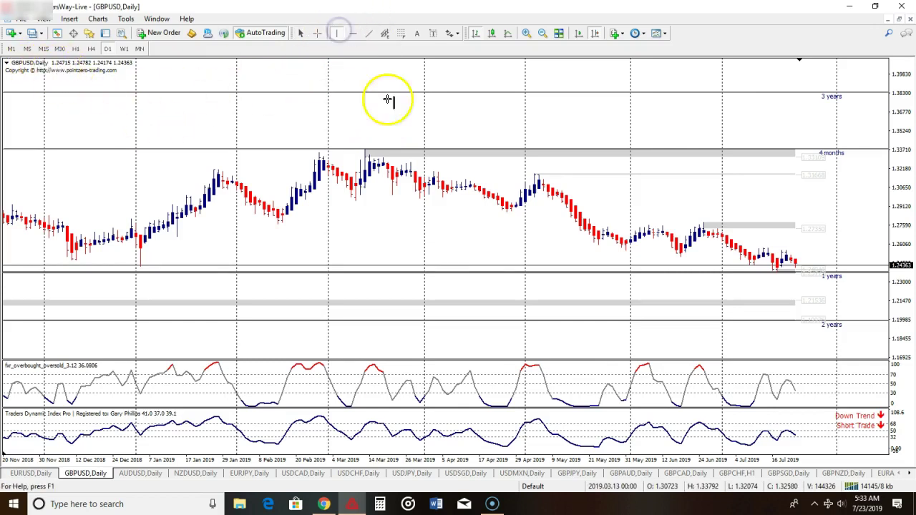
left_click(543, 189)
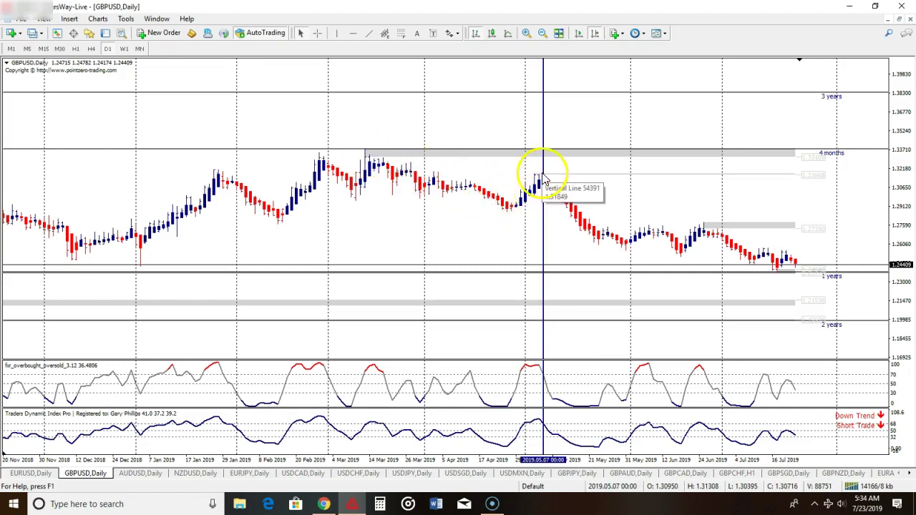
Select the vertical line and drag it to 1 May 2019
left_click(543, 215)
left_click(543, 215)
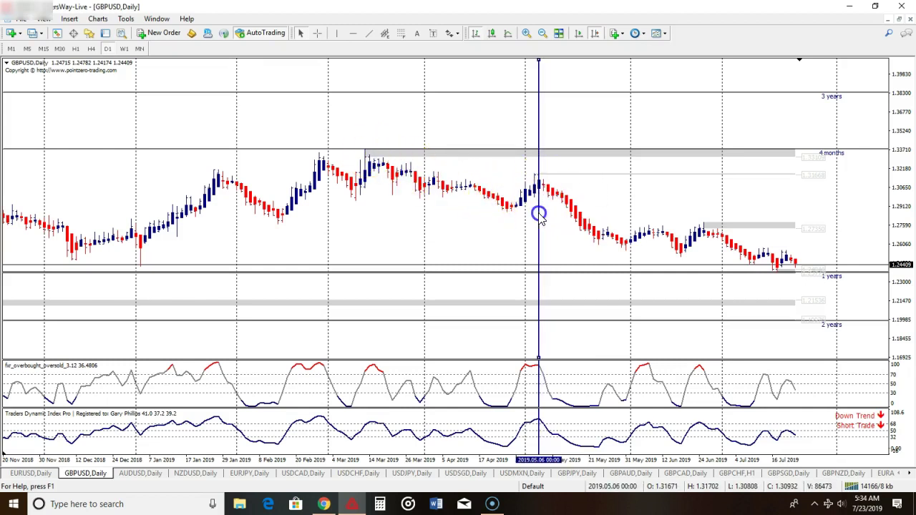
left_click(543, 215)
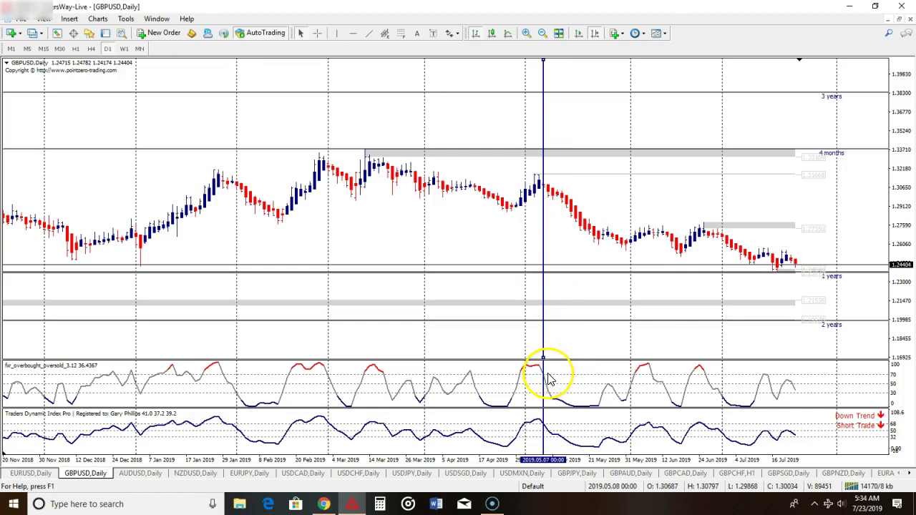
mouse_move(545, 381)
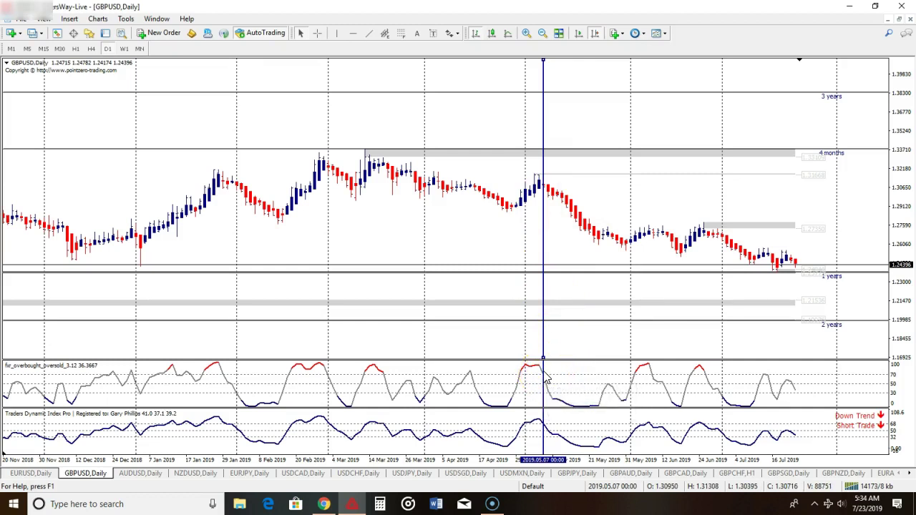
left_click(547, 379)
left_click(544, 430)
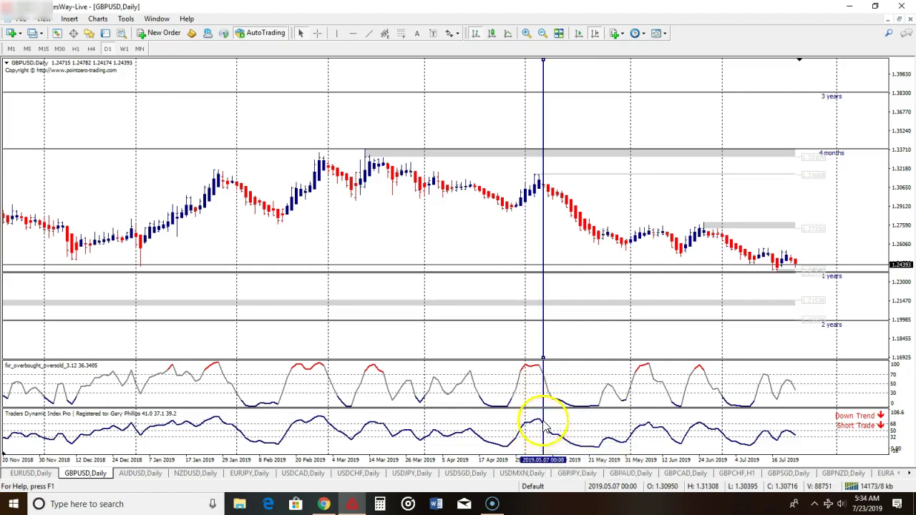
left_click(546, 427)
left_click(548, 428)
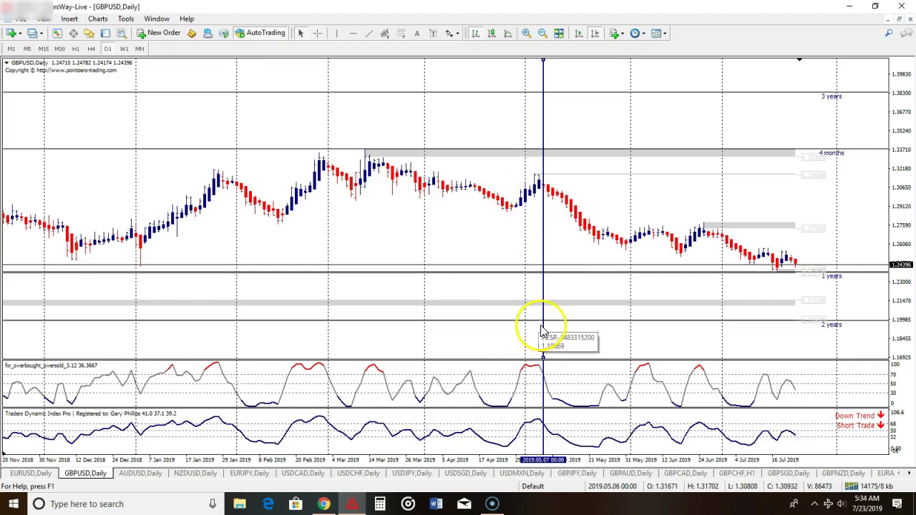
mouse_move(543, 222)
left_mouse_down()
mouse_move(537, 217)
mouse_move(562, 221)
mouse_move(525, 221)
left_mouse_up()
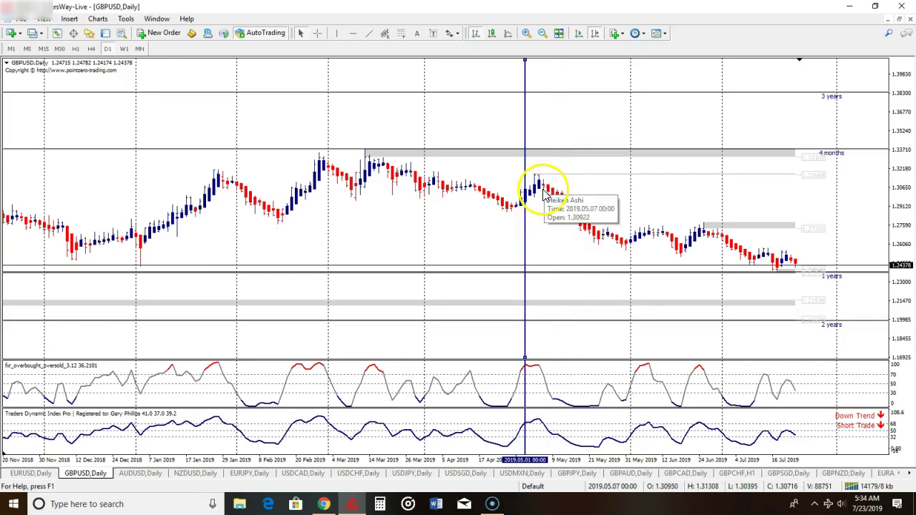
Add a horizontal price line near 1.305 and turn on the crosshair
left_click(353, 33)
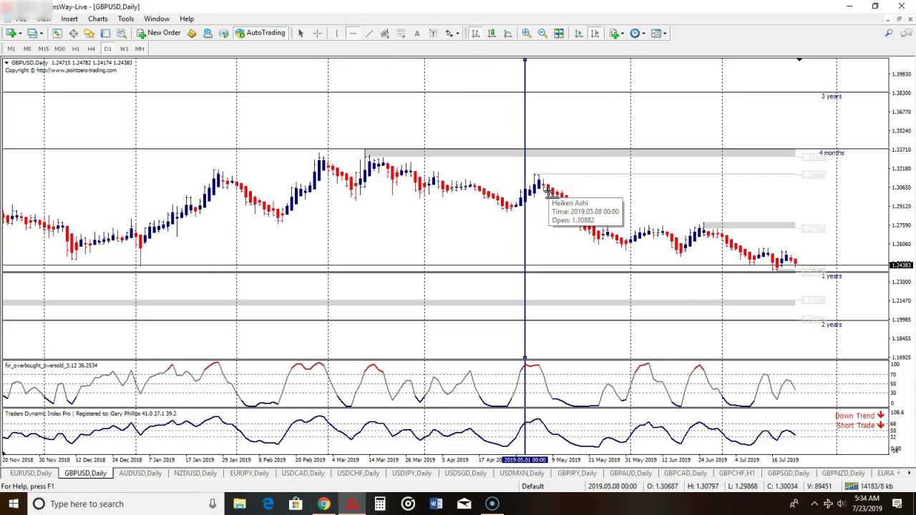
left_click(549, 191)
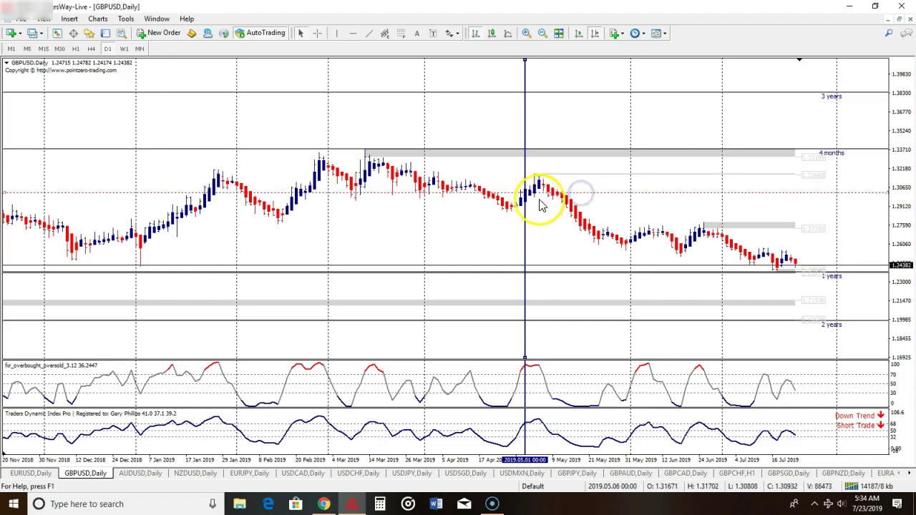
middle_click(546, 191)
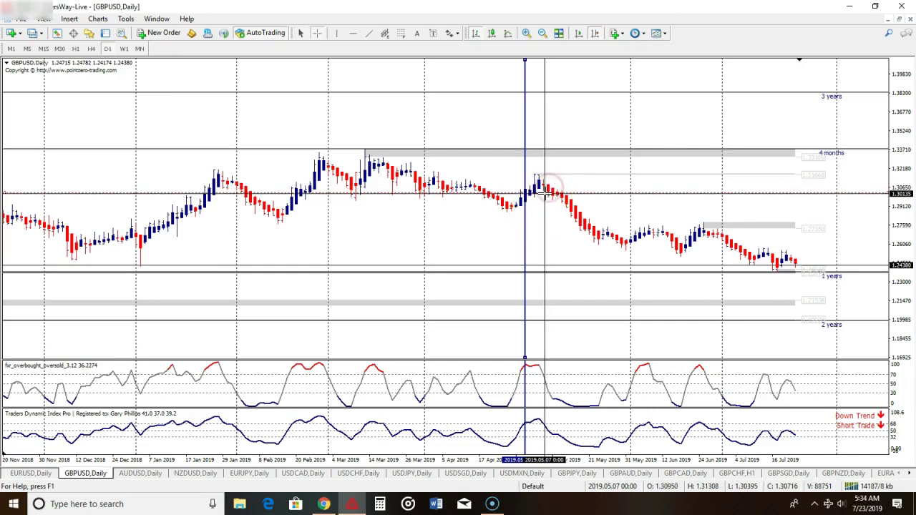
Delete the 1 May vertical line
left_click(501, 96)
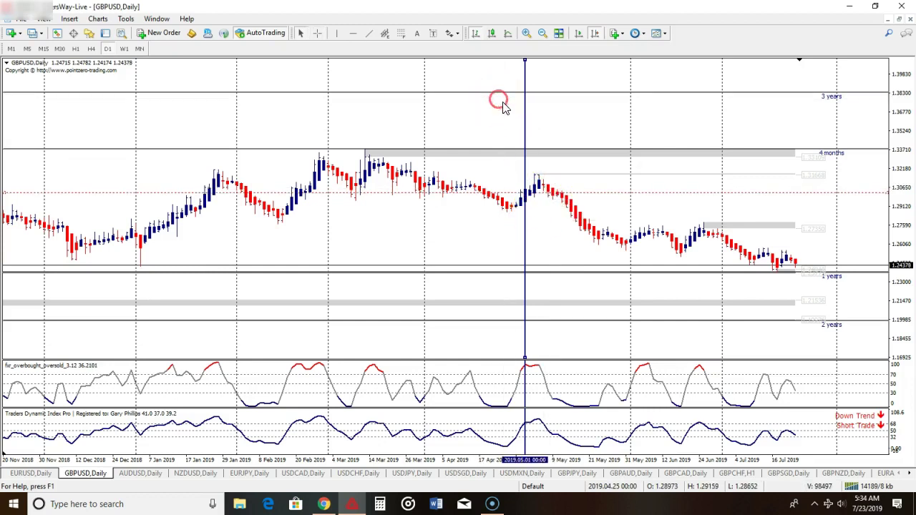
right_click(526, 118)
left_click(552, 154)
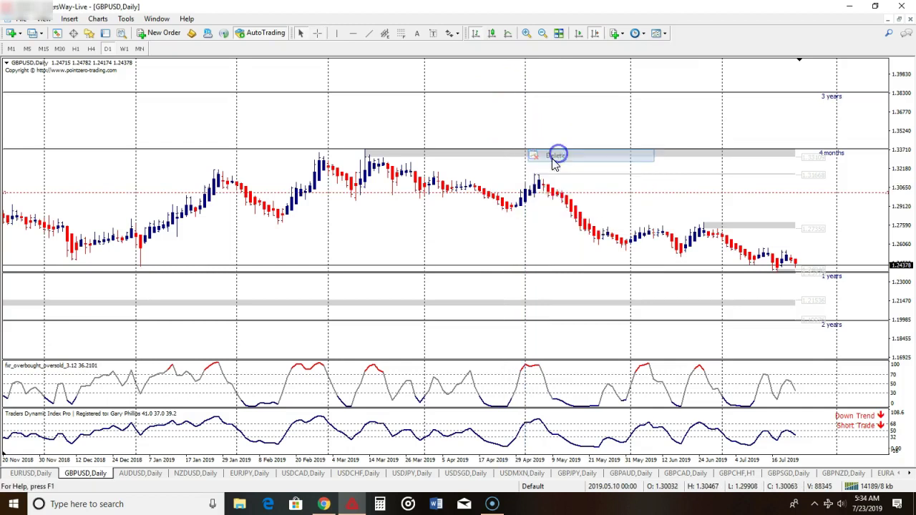
middle_click(538, 205)
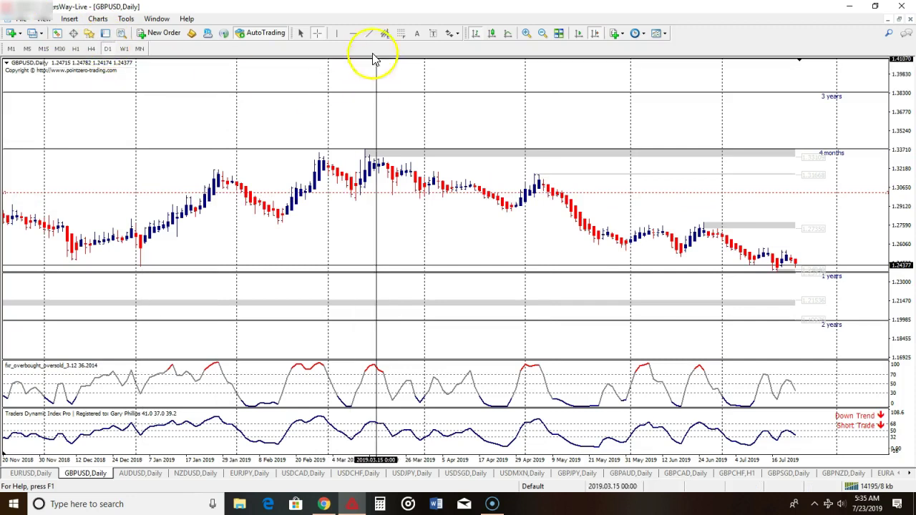
Draw a vertical line at 8 May 2019 and a second horizontal level near 1.319
left_click(334, 34)
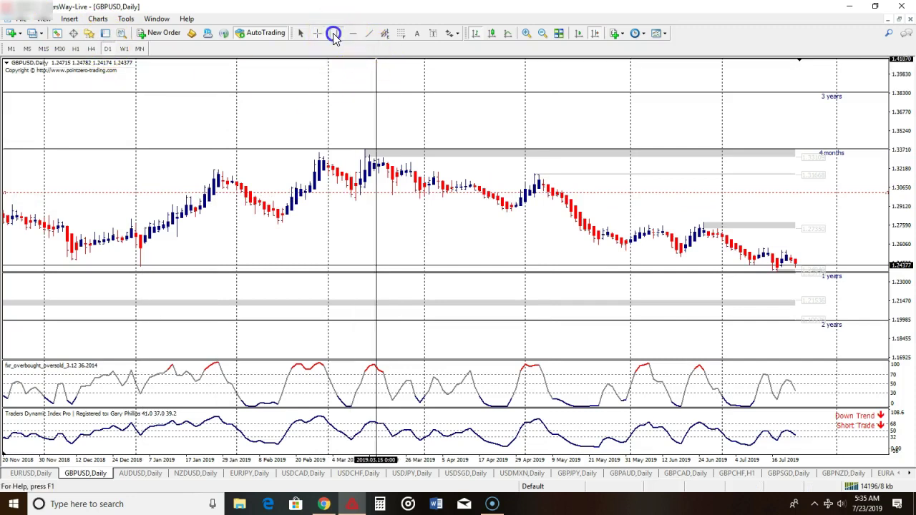
left_click(549, 192)
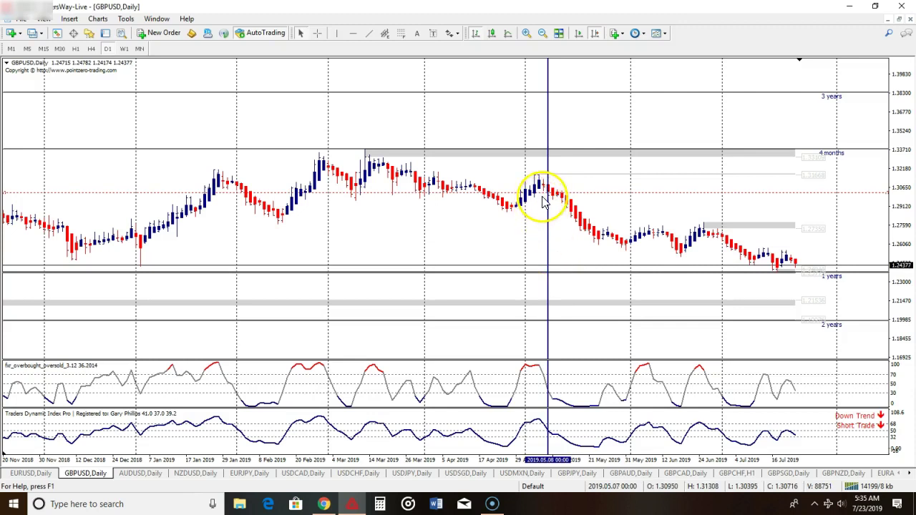
left_click(354, 33)
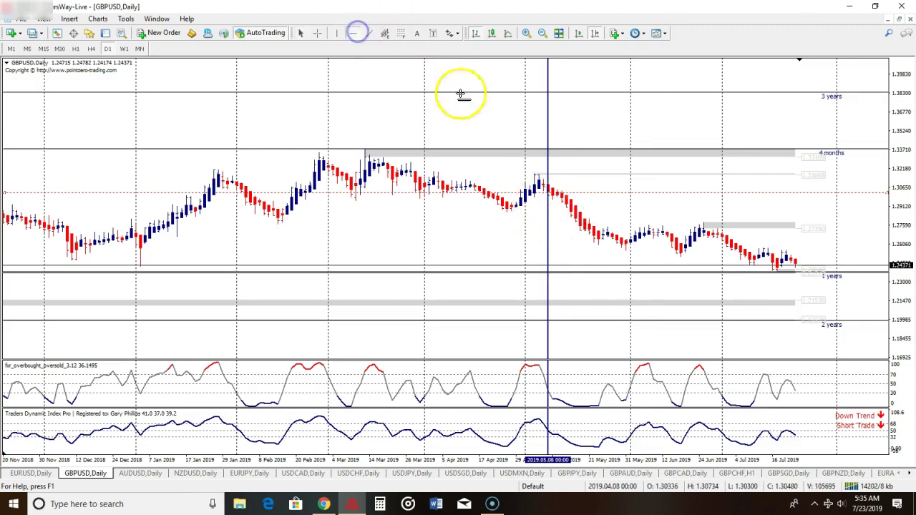
left_click(539, 173)
left_click(535, 181)
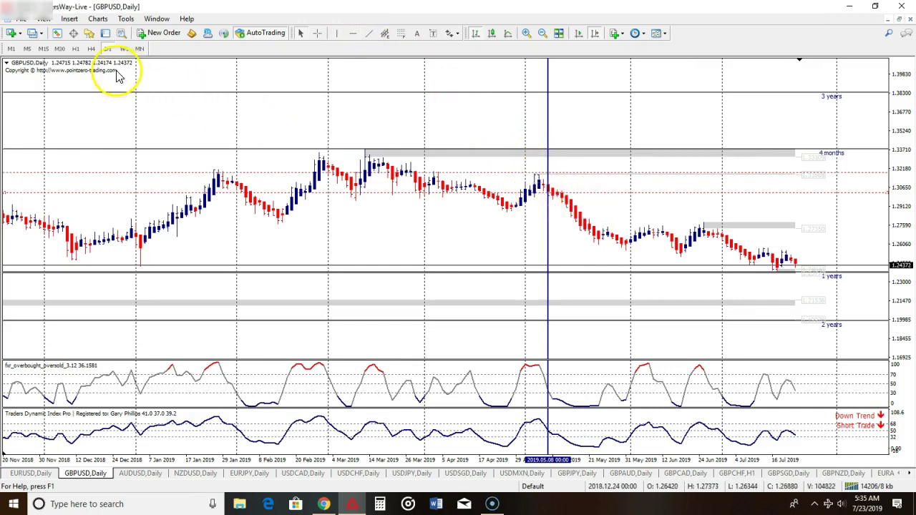
Switch to the H4 timeframe and rescale to show mid-April to late May 2019
left_click(91, 48)
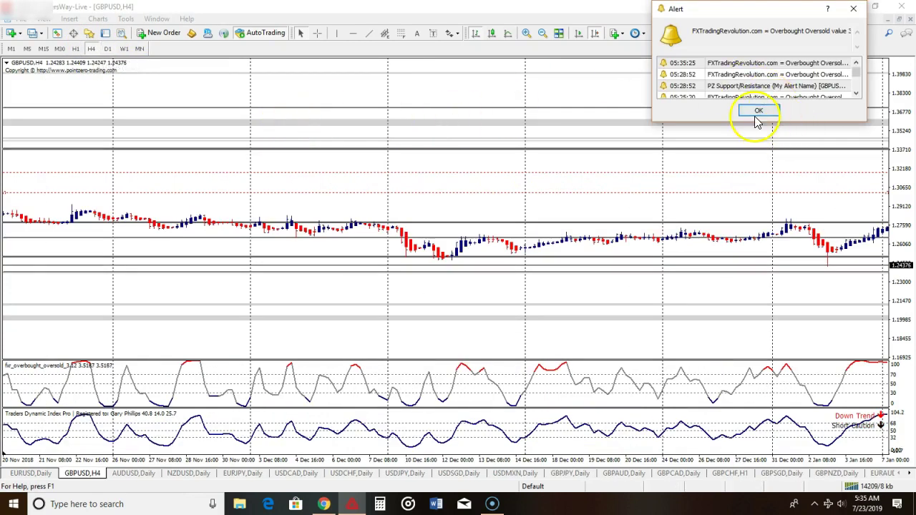
left_click(757, 111)
double_click(899, 160)
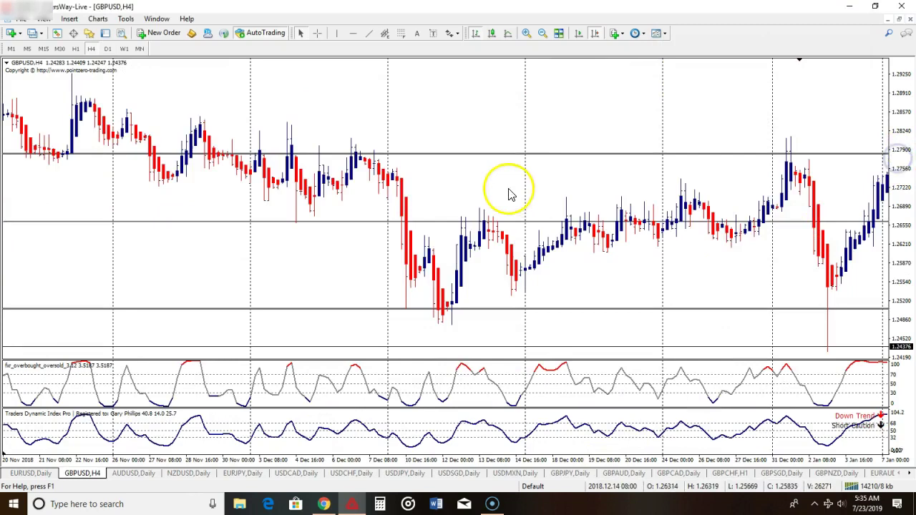
scroll(507, 194, "down", 15)
scroll(532, 190, "down", 20)
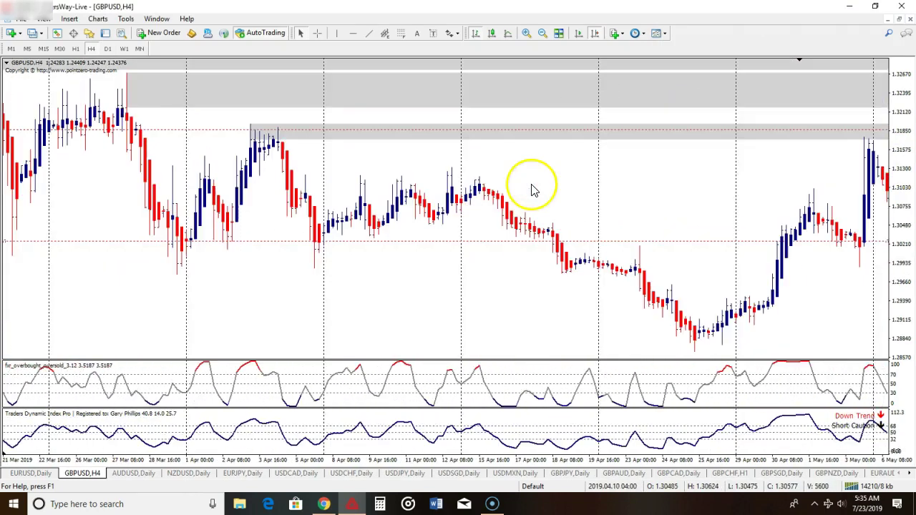
scroll(531, 189, "down", 10)
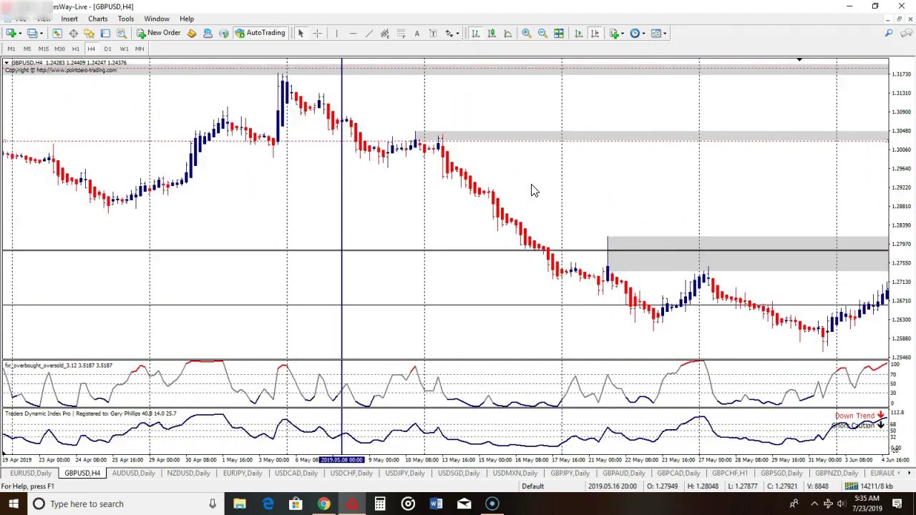
left_click_drag(912, 108, 903, 147)
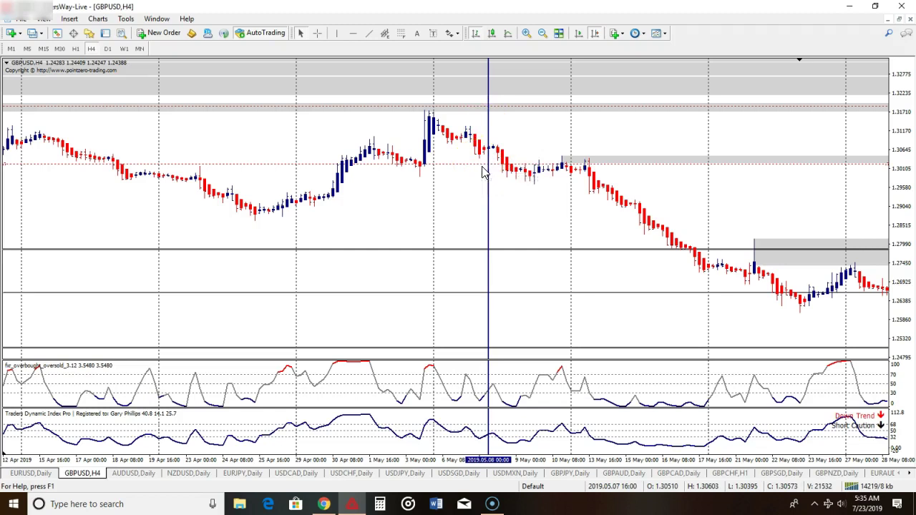
Nudge the upper red dotted horizontal line slightly lower
left_click(465, 160)
left_click(420, 102)
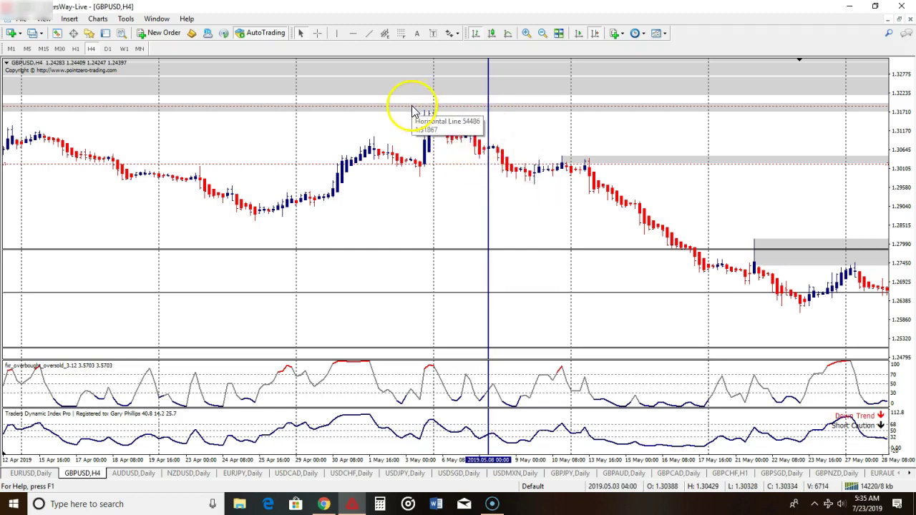
left_click(521, 116)
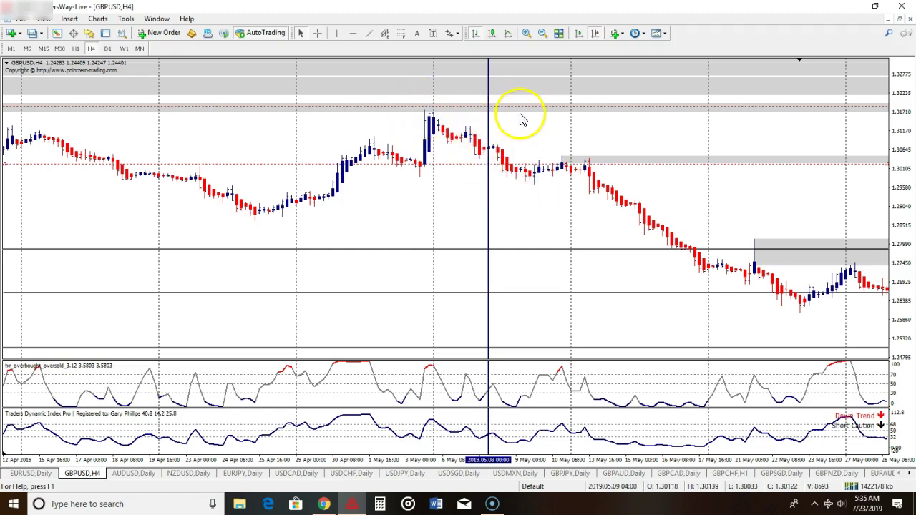
left_click(465, 111)
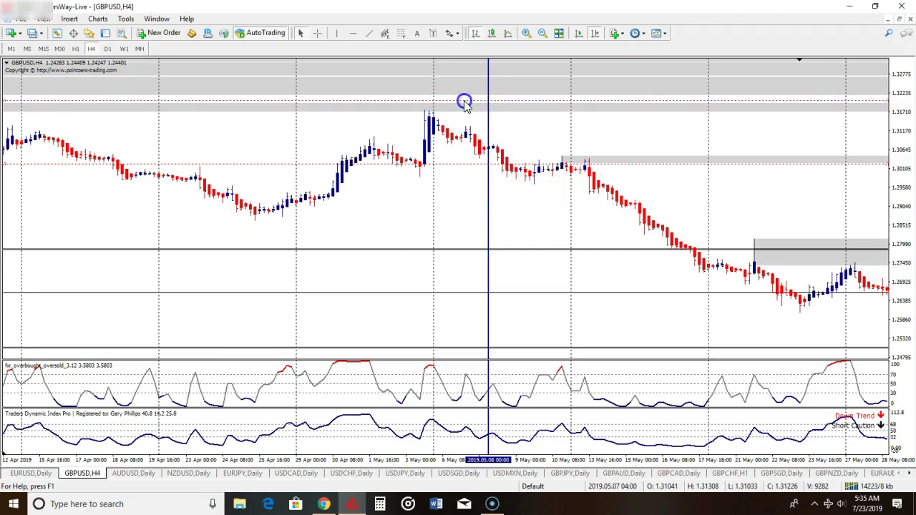
left_click_drag(465, 100, 466, 106)
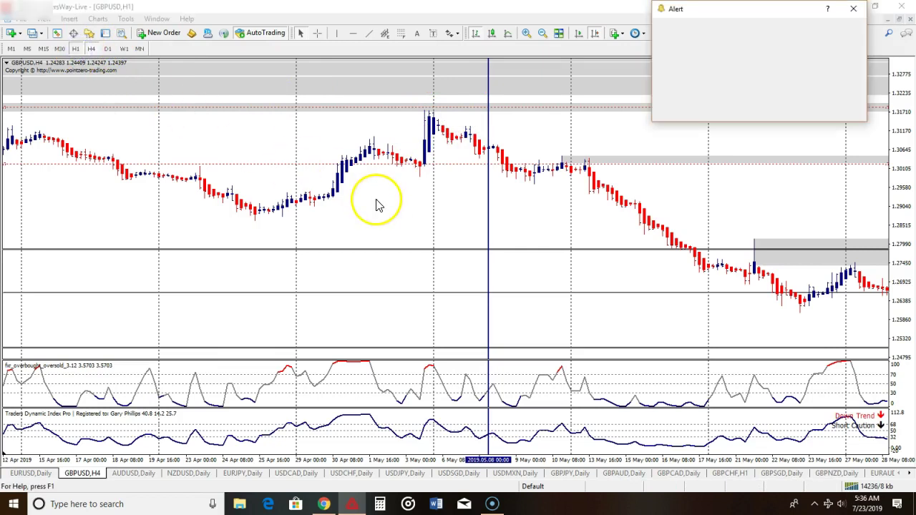
Switch to the H1 timeframe, rescale the price axis, and lower the red dotted line slightly
left_click(75, 48)
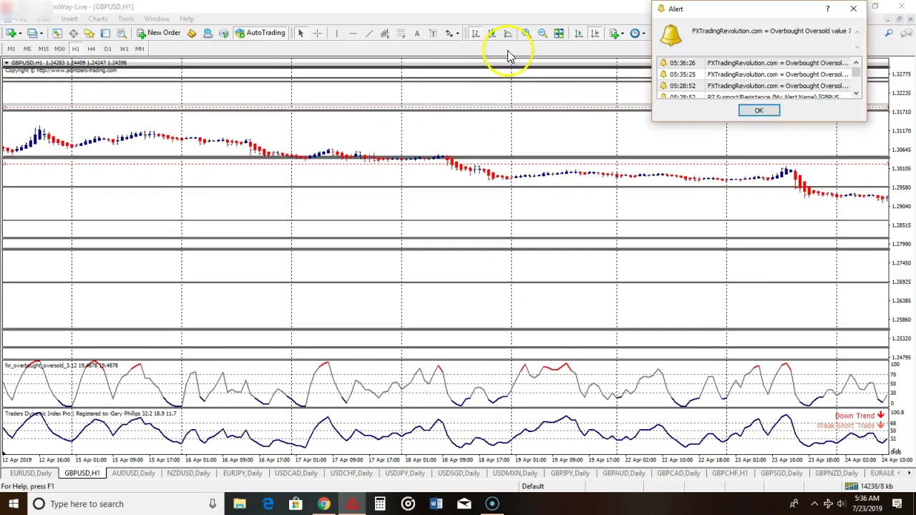
left_click(760, 110)
double_click(893, 121)
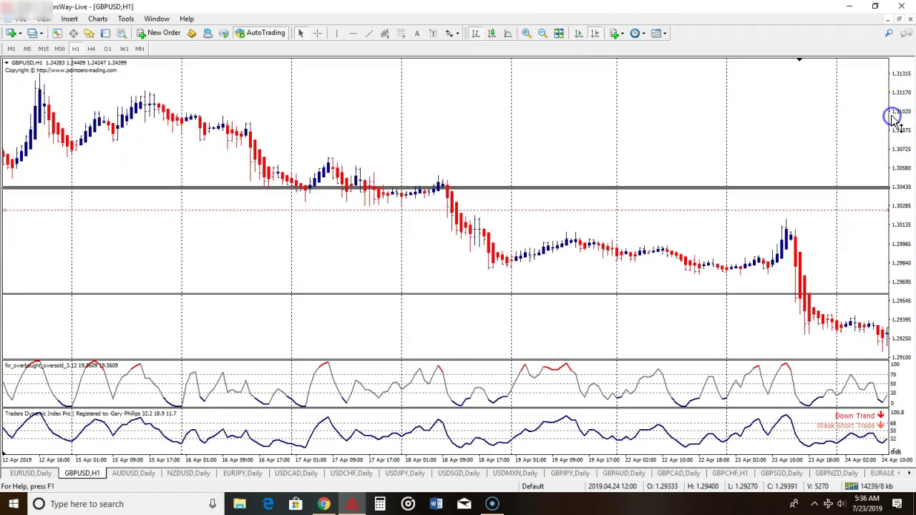
scroll(491, 133, "down", 10)
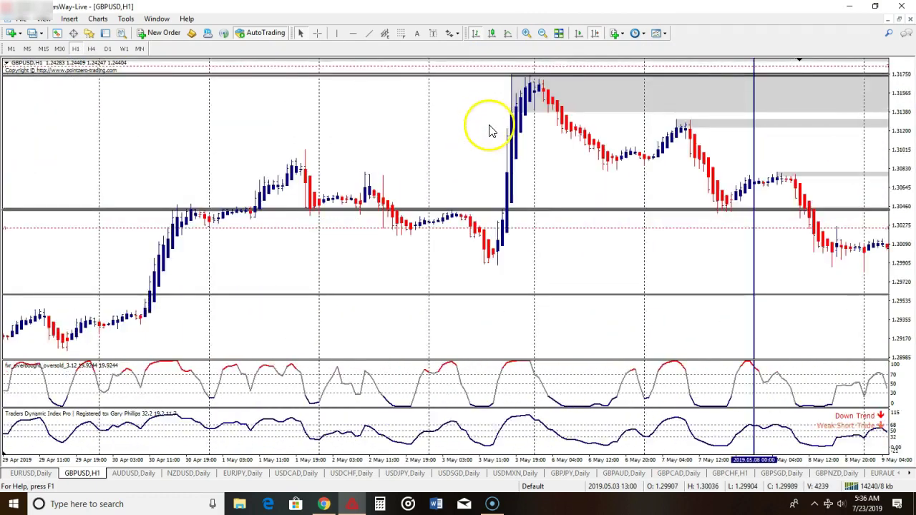
scroll(491, 133, "down", 8)
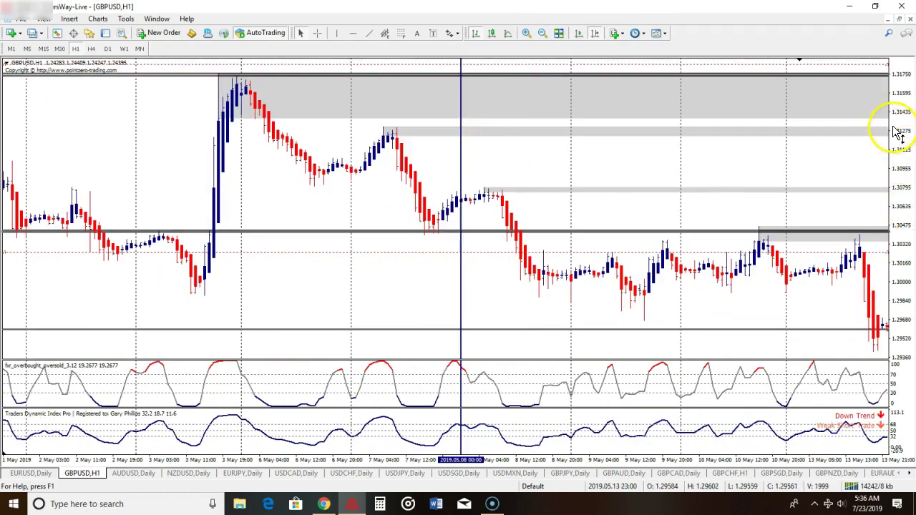
left_click_drag(903, 150, 901, 174)
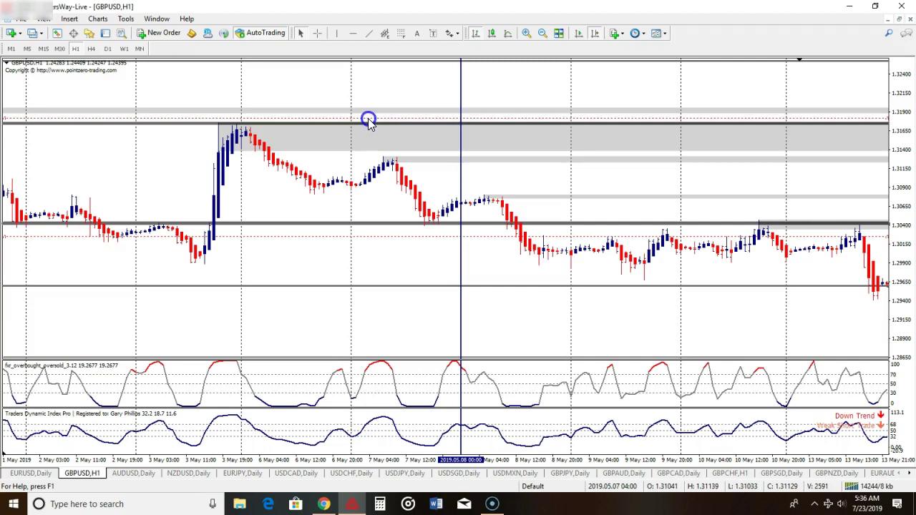
left_click_drag(368, 122, 371, 126)
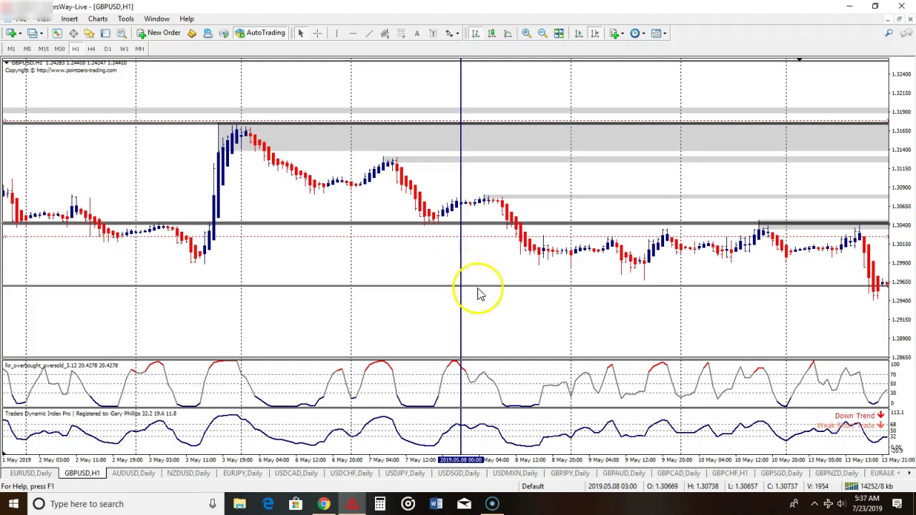
left_click(434, 241)
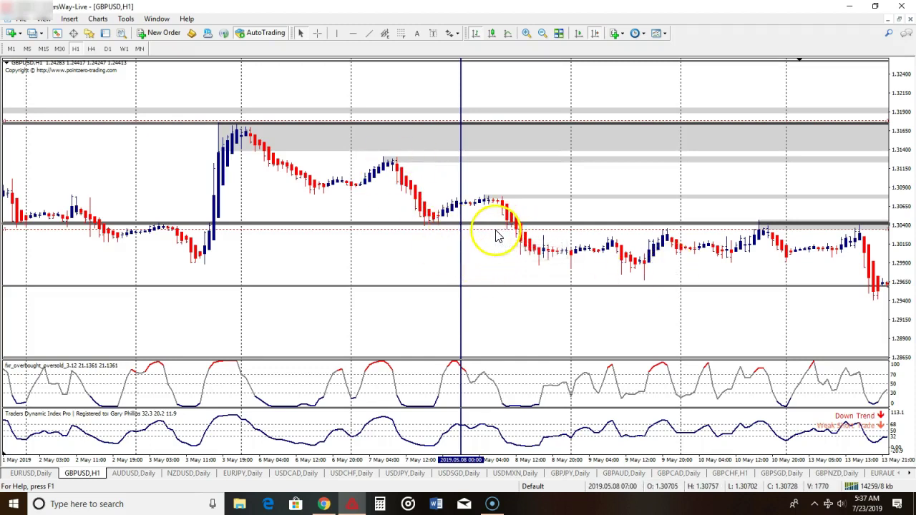
middle_click(475, 206)
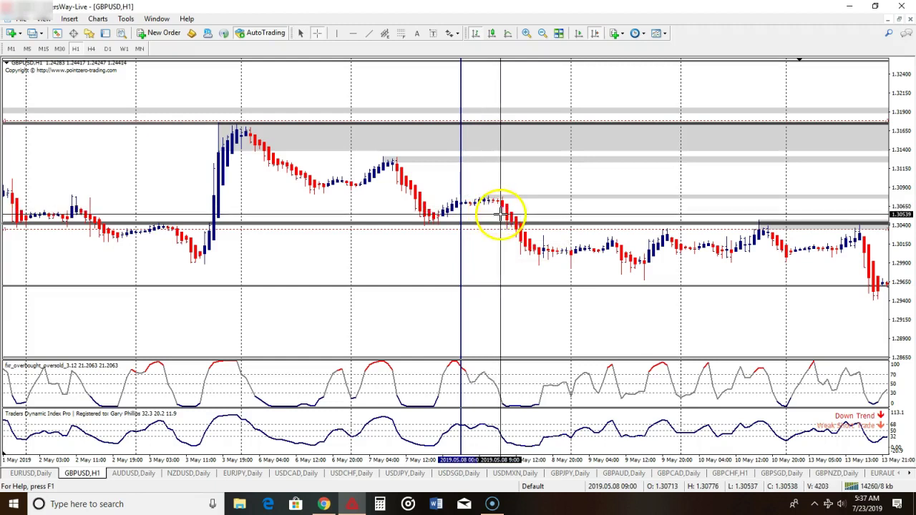
mouse_move(506, 220)
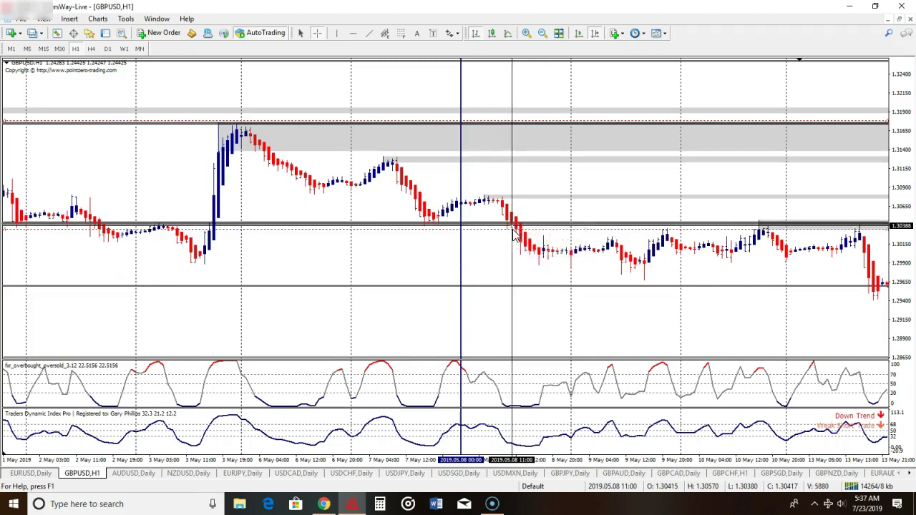
left_click_drag(498, 228, 395, 121)
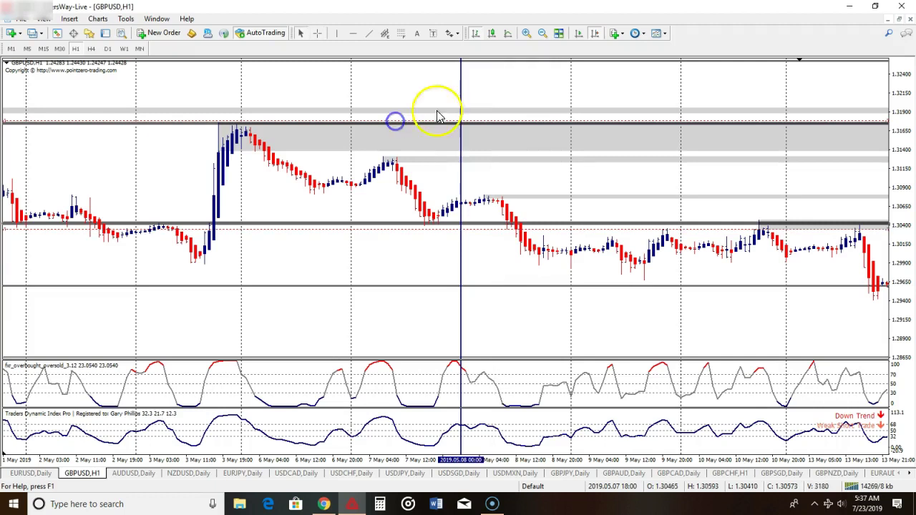
Zoom out the hourly chart and measure the drop from the 8 May line to the 15 May low (~1666 points)
left_click(542, 33)
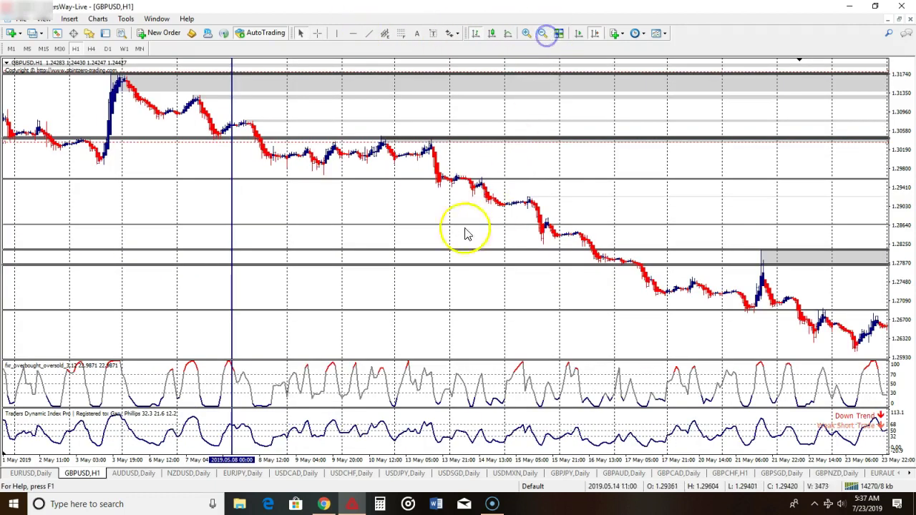
middle_click(327, 166)
left_click_drag(249, 139, 211, 72)
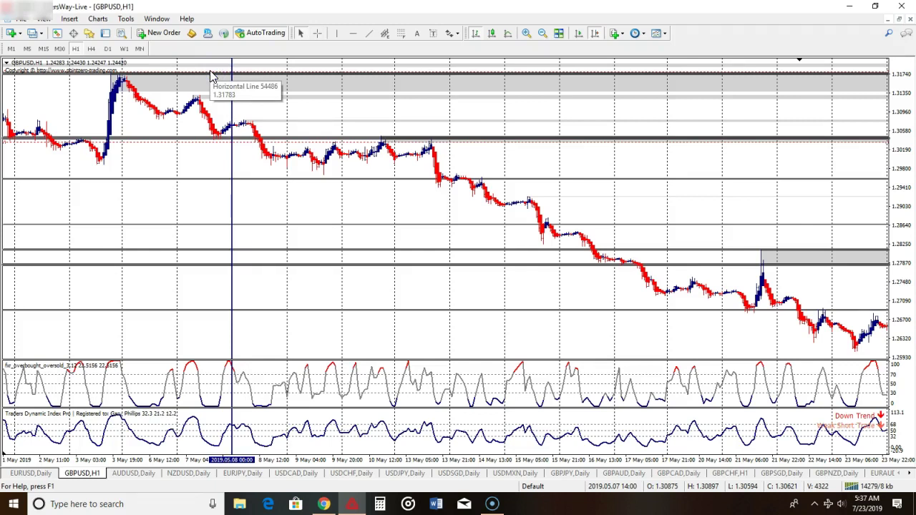
middle_click(225, 146)
left_click_drag(235, 139, 356, 160)
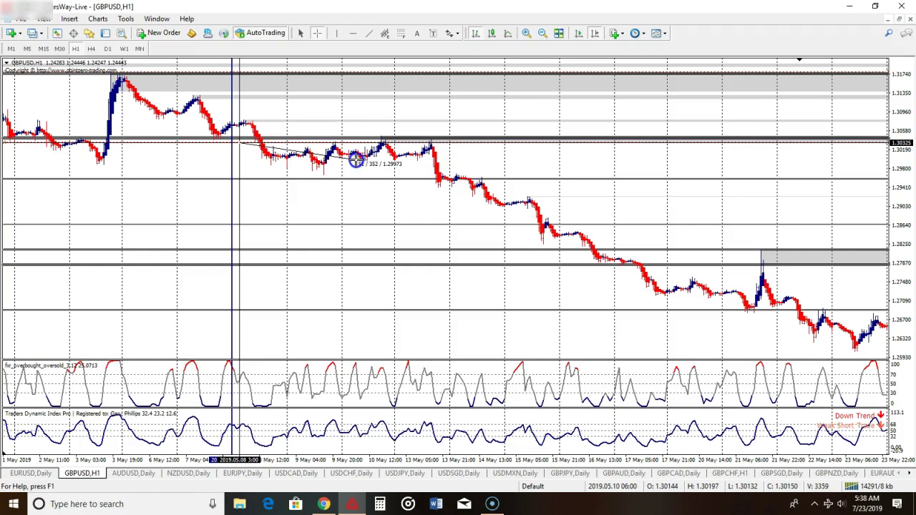
left_click_drag(356, 160, 532, 220)
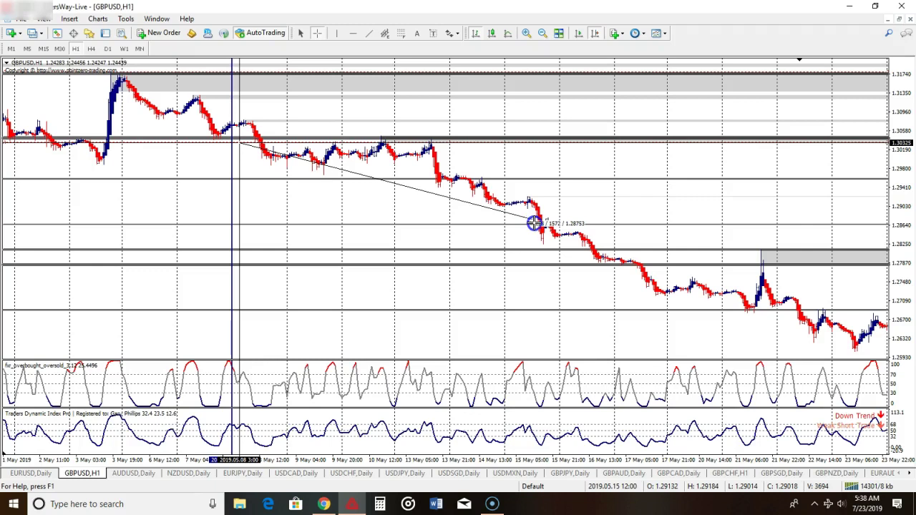
left_click_drag(534, 222, 535, 225)
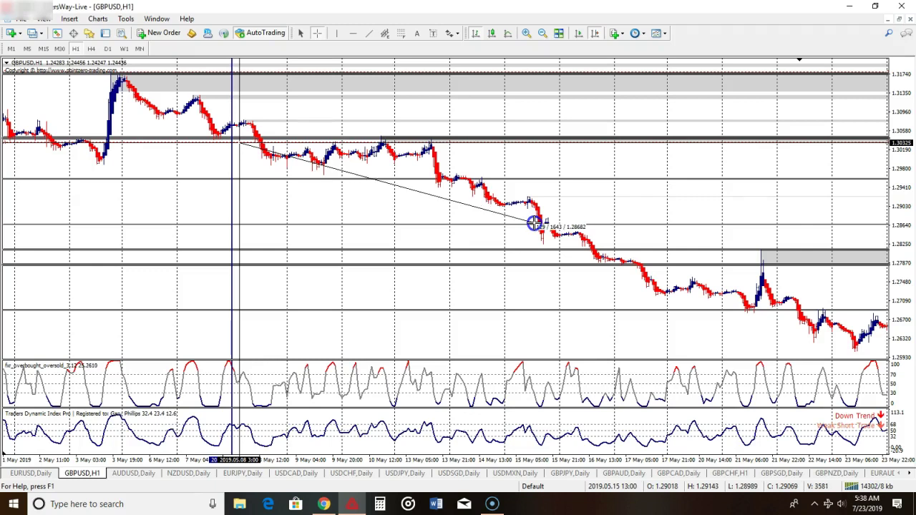
left_click_drag(534, 222, 532, 224)
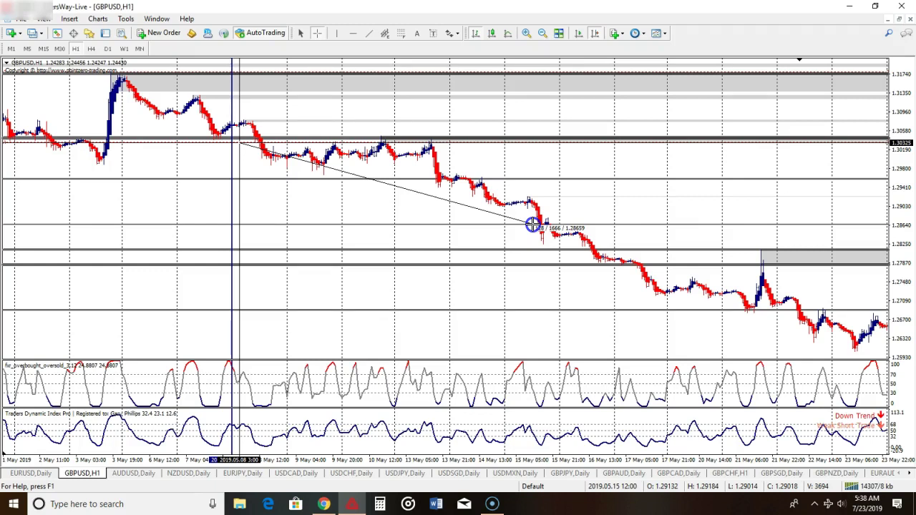
left_click_drag(532, 224, 533, 224)
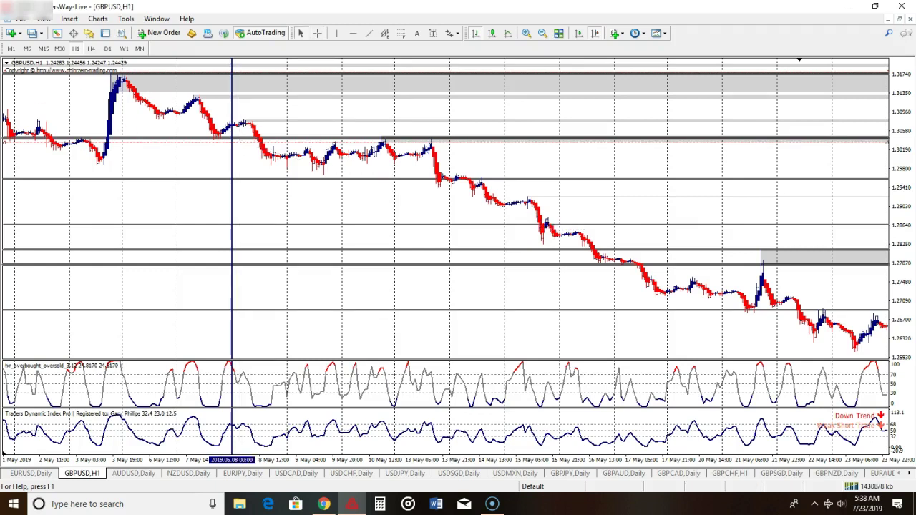
Return to the D1 timeframe, zoom in, and select the 8 May vertical line
left_click(107, 48)
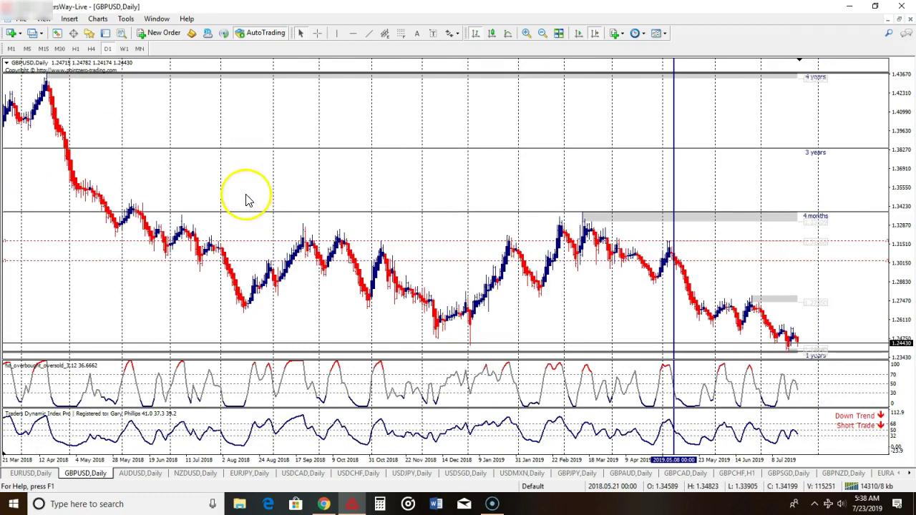
left_click(524, 33)
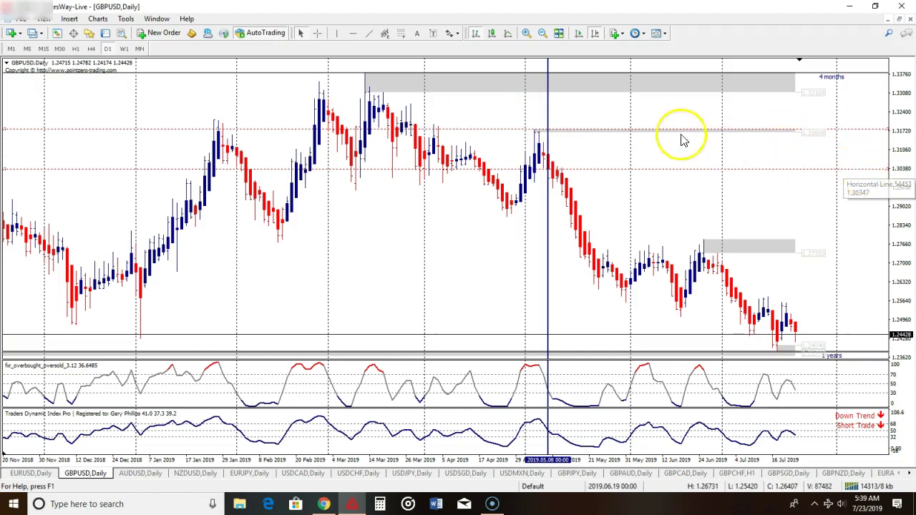
double_click(547, 63)
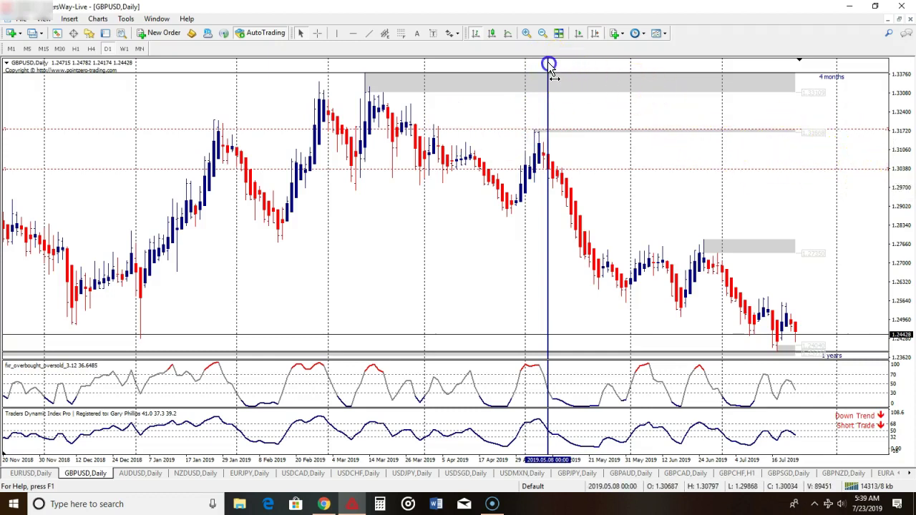
Delete the selected 8 May line and both red dotted levels, then compress the price scale
right_click(874, 171)
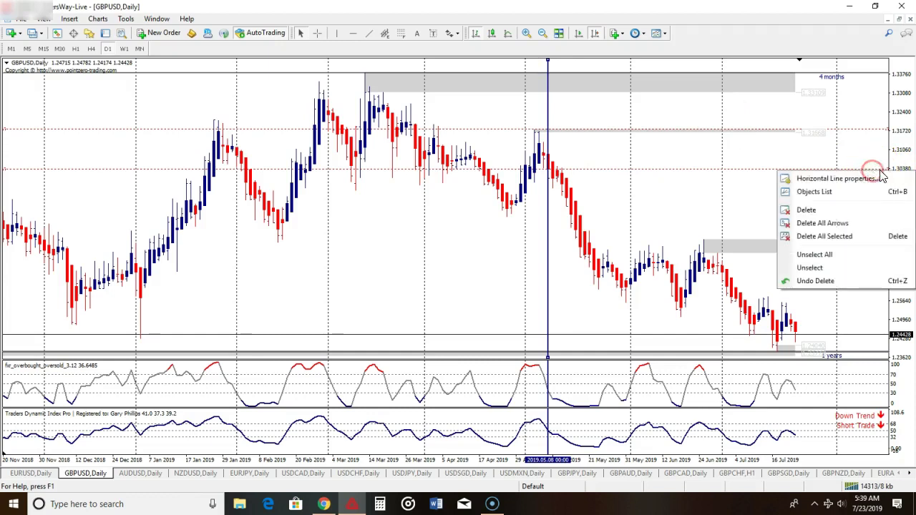
left_click(830, 236)
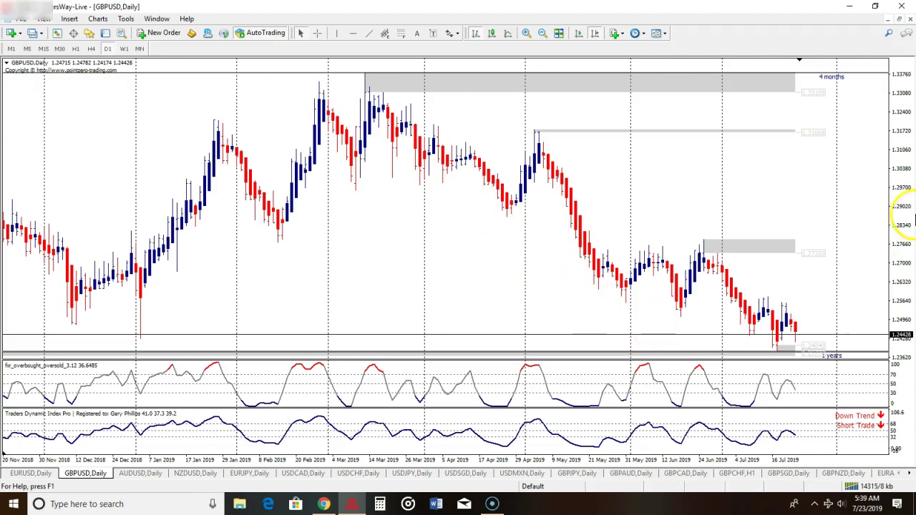
left_click_drag(899, 123, 907, 168)
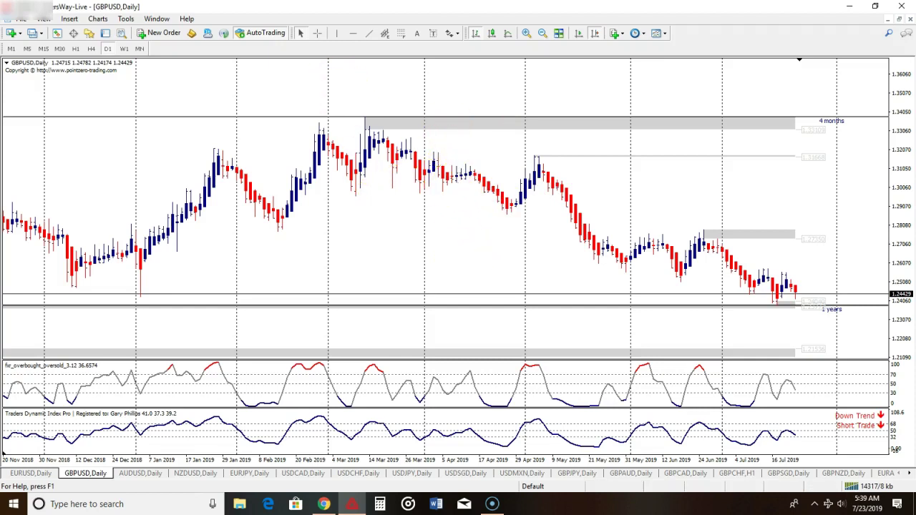
Add vertical lines on 20 Mar, 7 May, 10 Jun and 26 Jun 2019
left_click(336, 34)
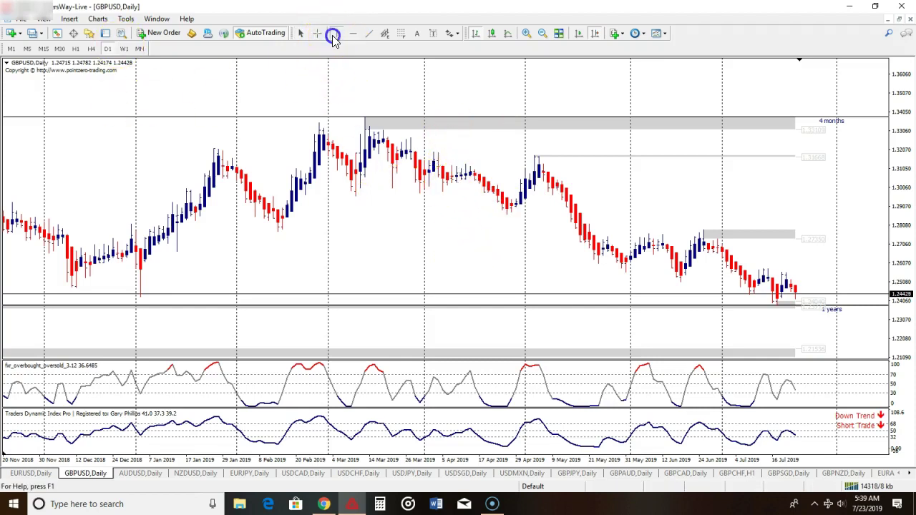
left_click(387, 139)
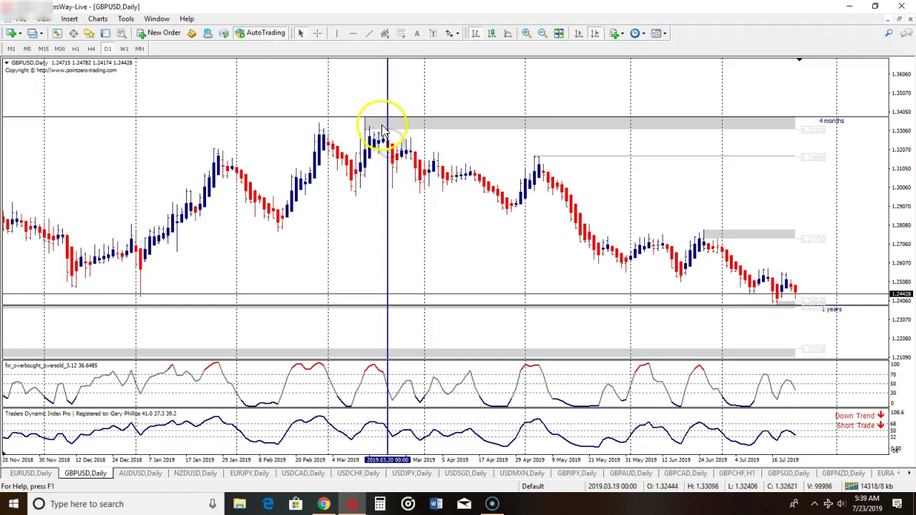
left_click(335, 34)
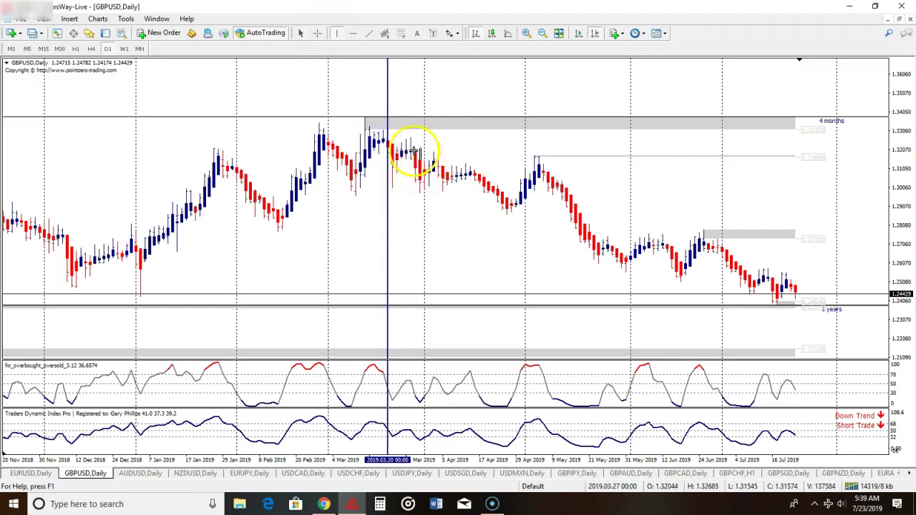
left_click(544, 175)
left_click(339, 33)
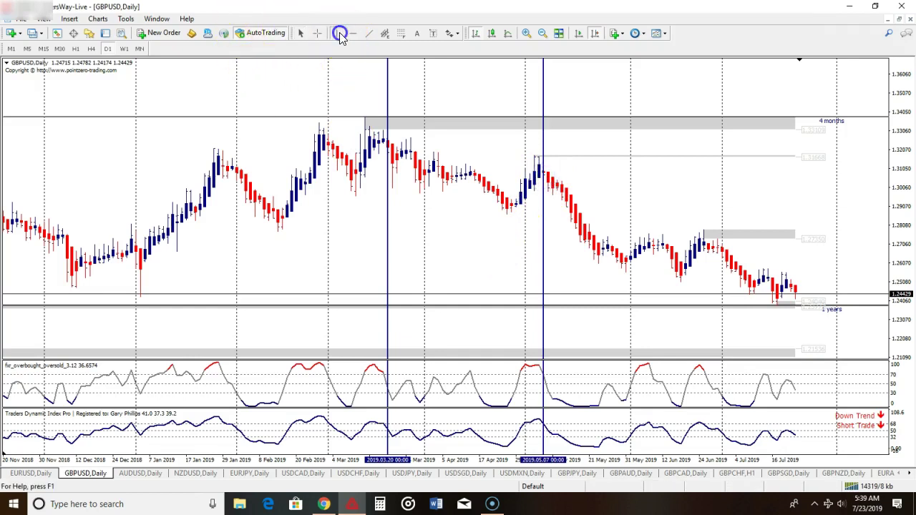
left_click(652, 251)
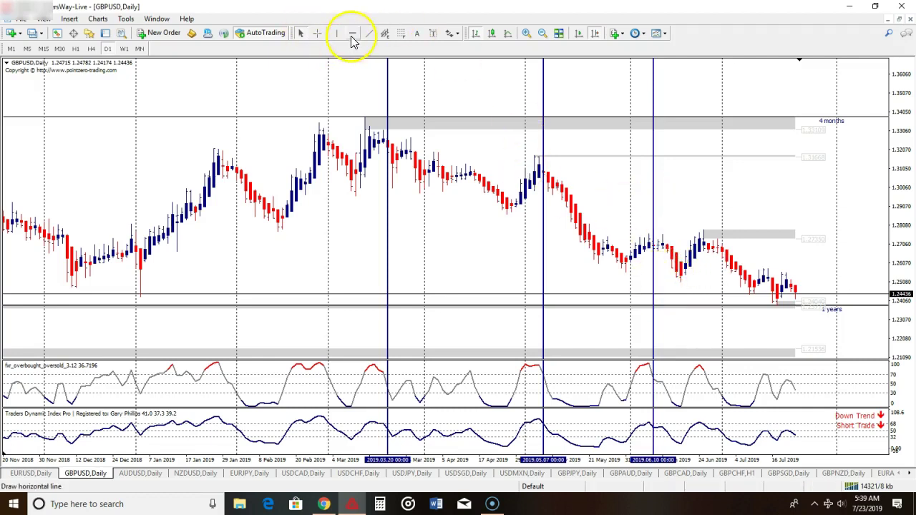
left_click(708, 252)
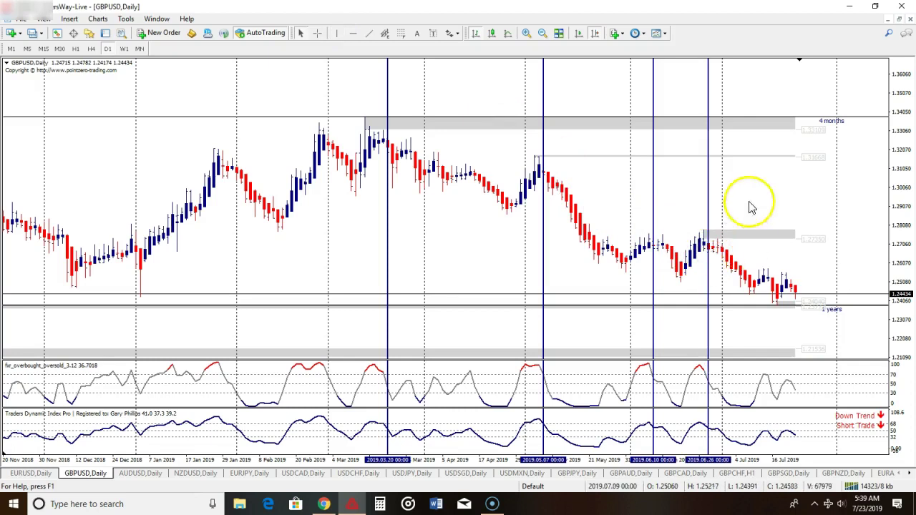
Add vertical lines on 1 Mar and 15 Feb 2019, checking the date with the crosshair
left_click(338, 34)
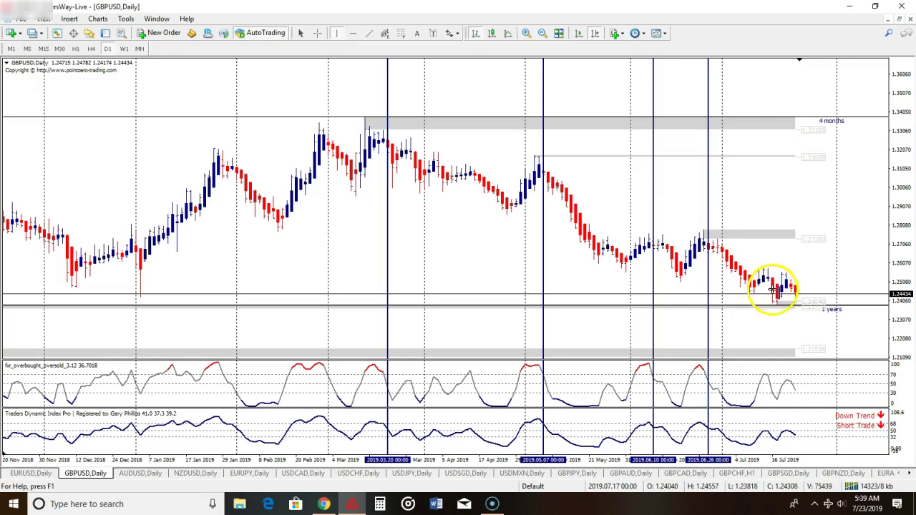
left_click(329, 146)
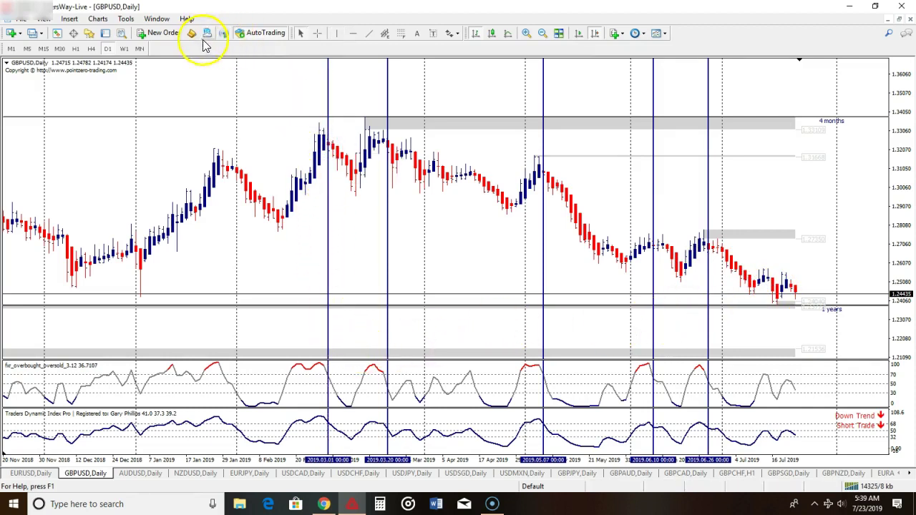
left_click(336, 33)
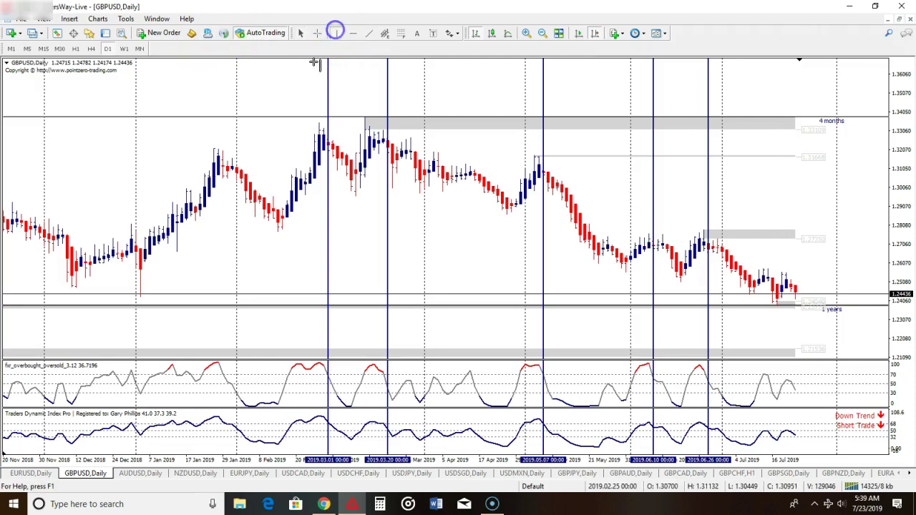
left_click(287, 212)
left_click_drag(287, 148, 283, 149)
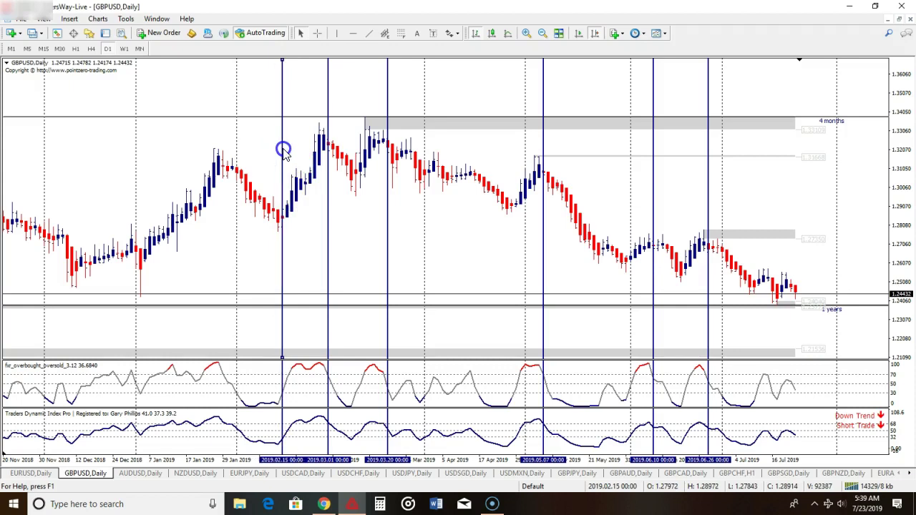
middle_click(296, 194)
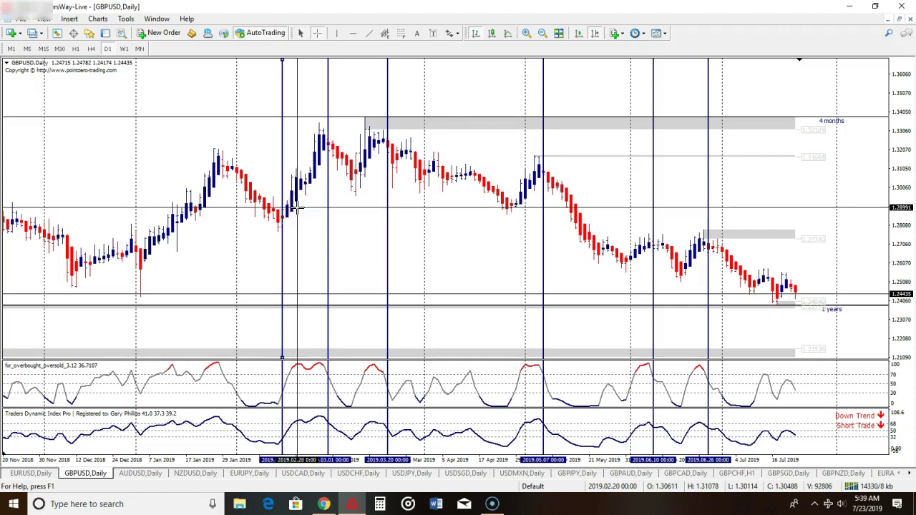
left_click(136, 163)
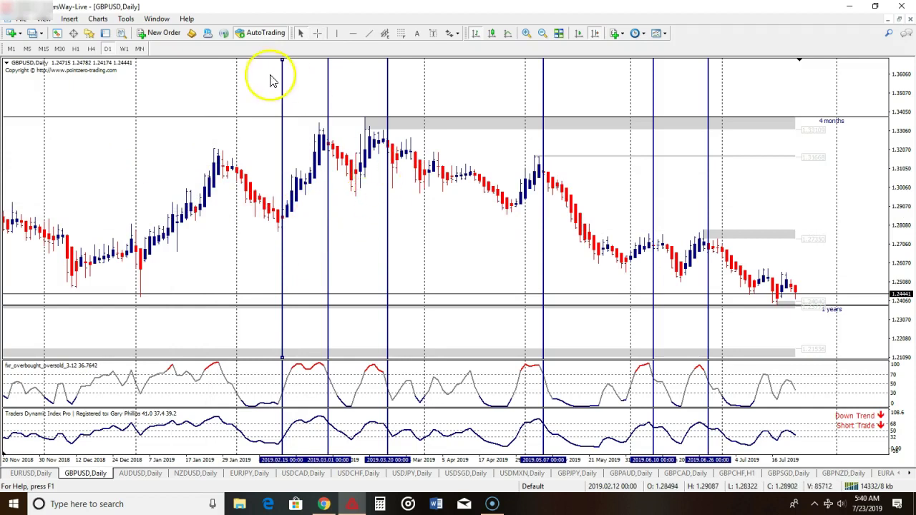
left_click(337, 34)
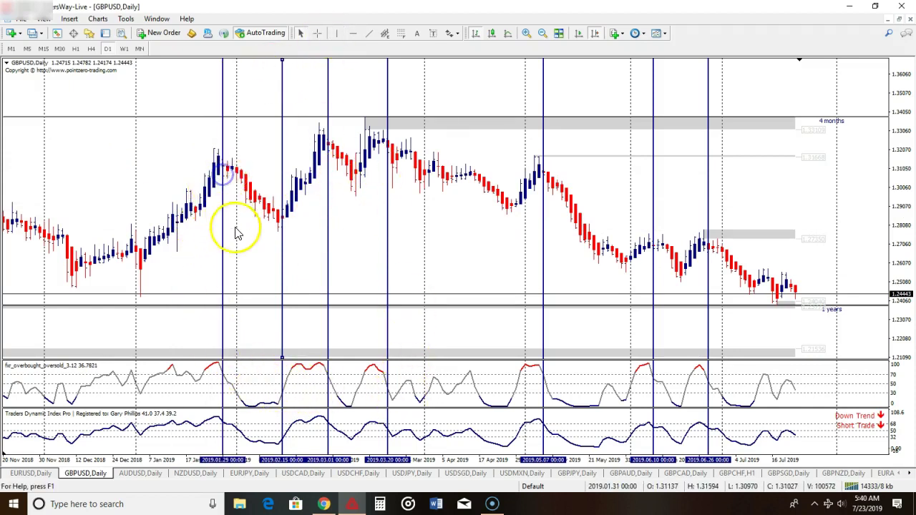
Scroll back to 2018 and add vertical lines on 9 Nov and 15 Oct 2018
scroll(242, 163, "up", 3)
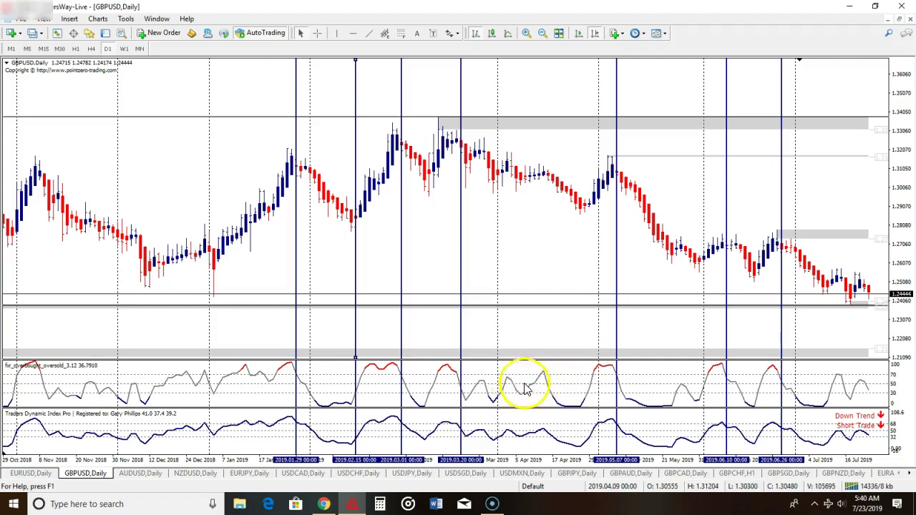
scroll(333, 403, "up", 6)
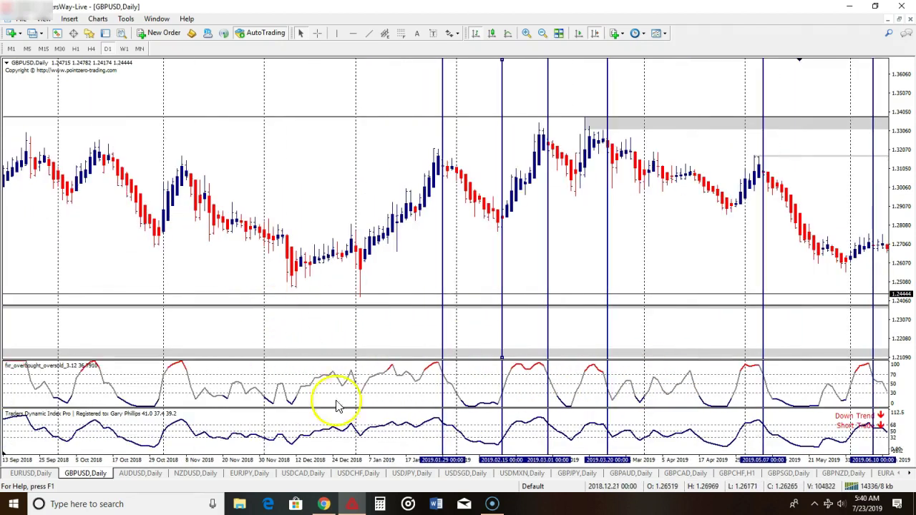
scroll(302, 384, "up", 3)
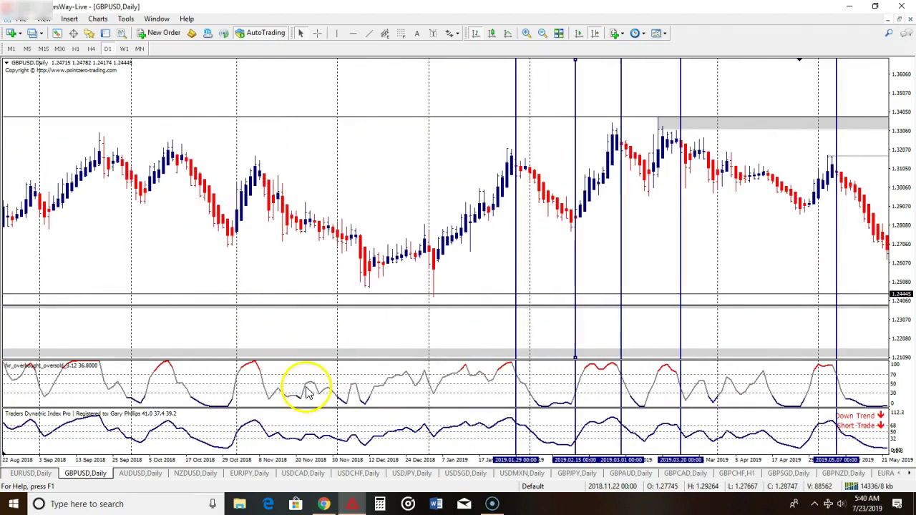
left_click(337, 34)
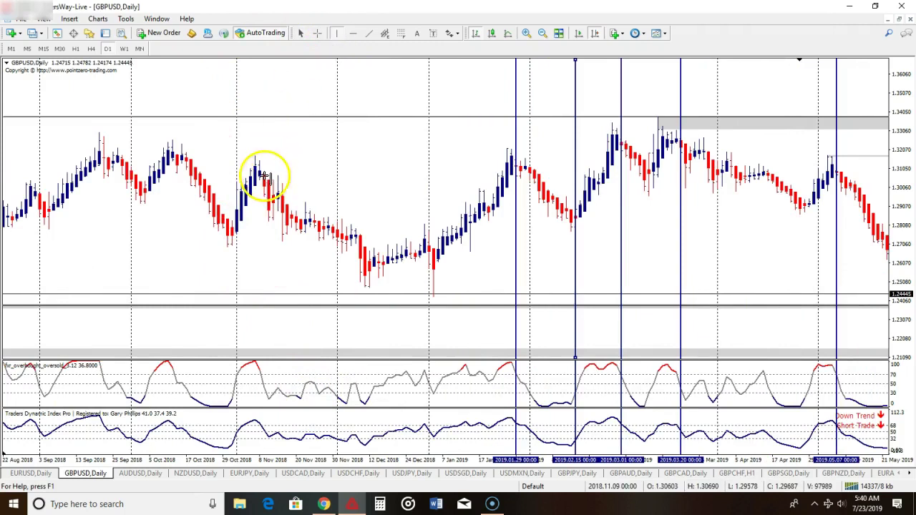
left_click(264, 175)
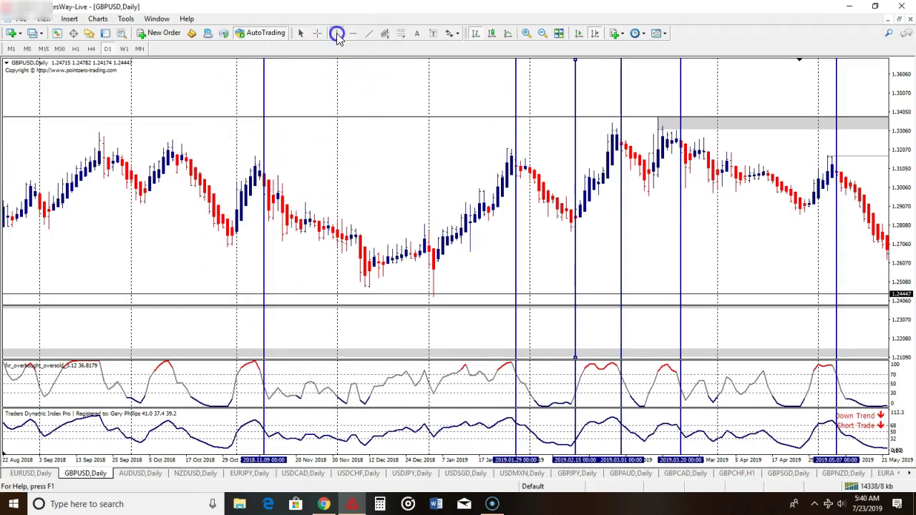
left_click(183, 159)
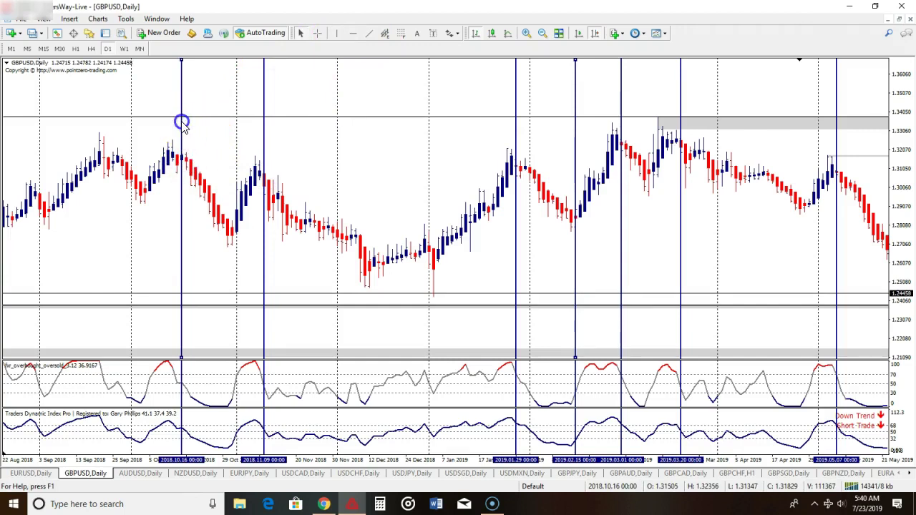
left_click_drag(182, 123, 178, 125)
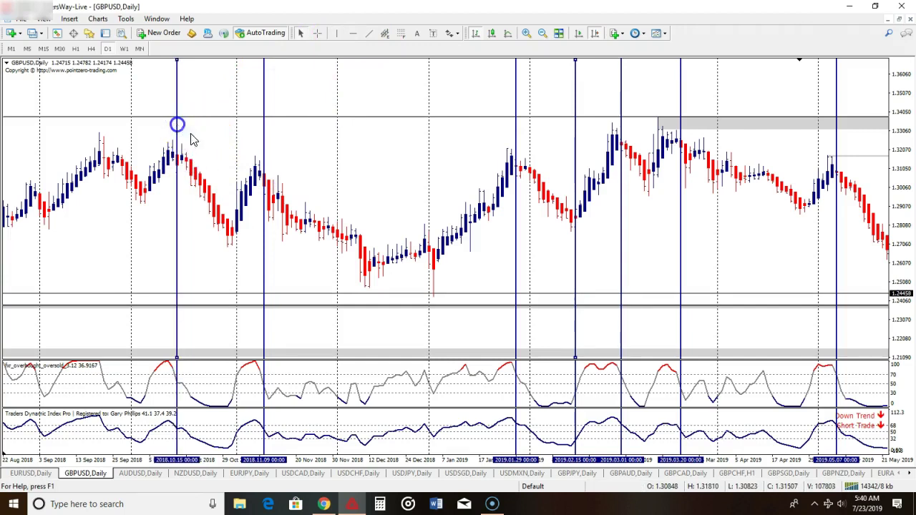
Add a vertical line on 21 Sep 2018 and measure a price swing with the crosshair
scroll(236, 143, "up", 3)
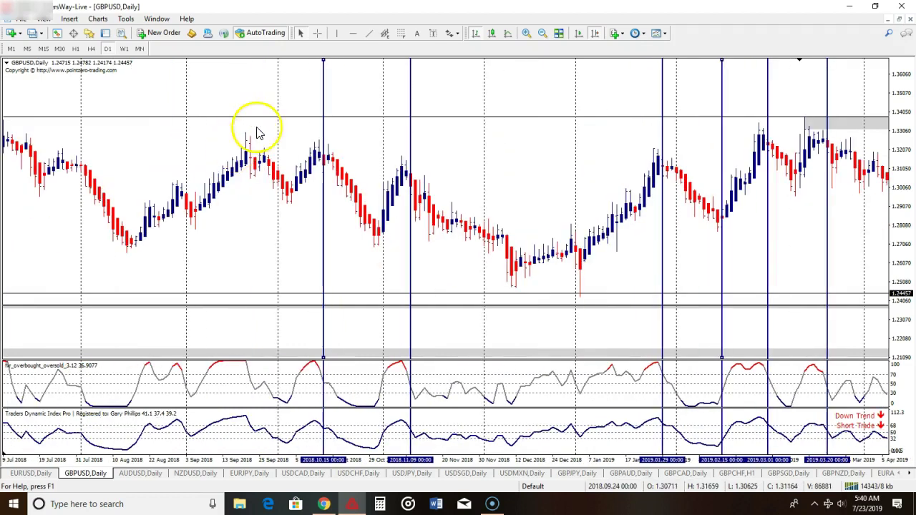
left_click(335, 36)
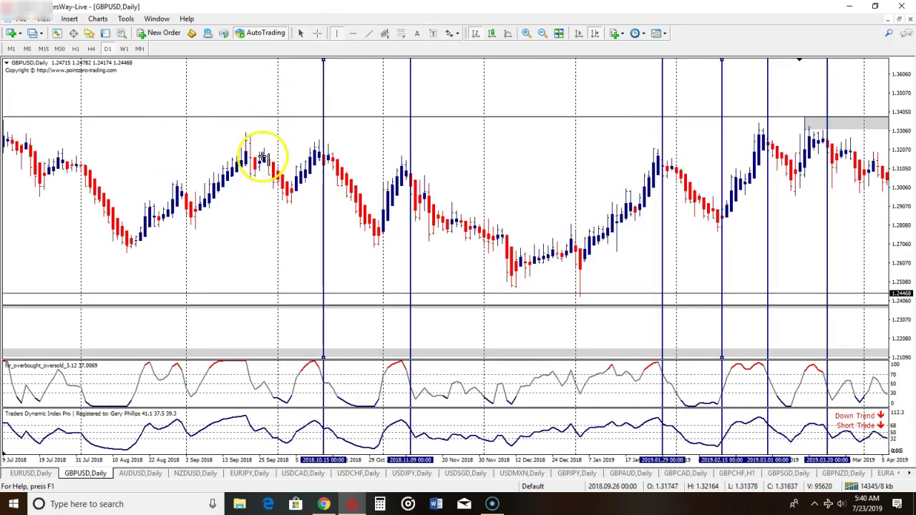
left_click(251, 159)
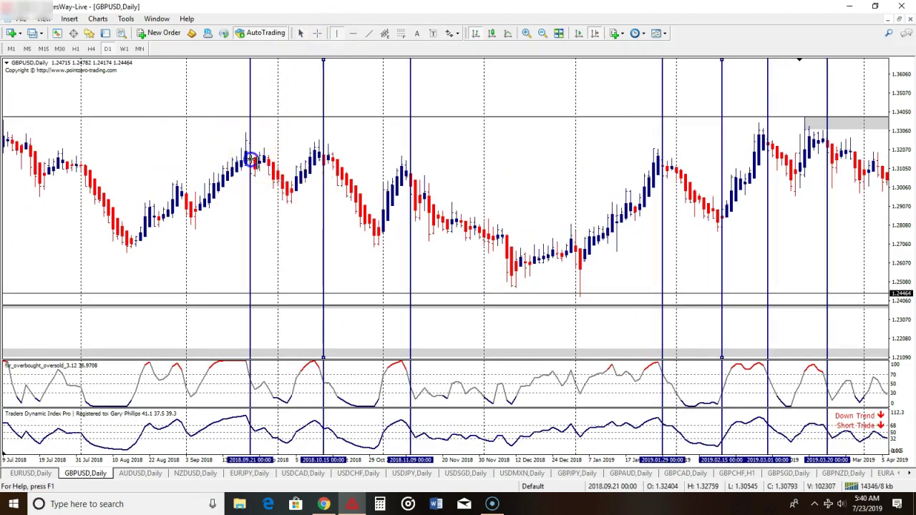
left_click_drag(252, 163, 226, 133)
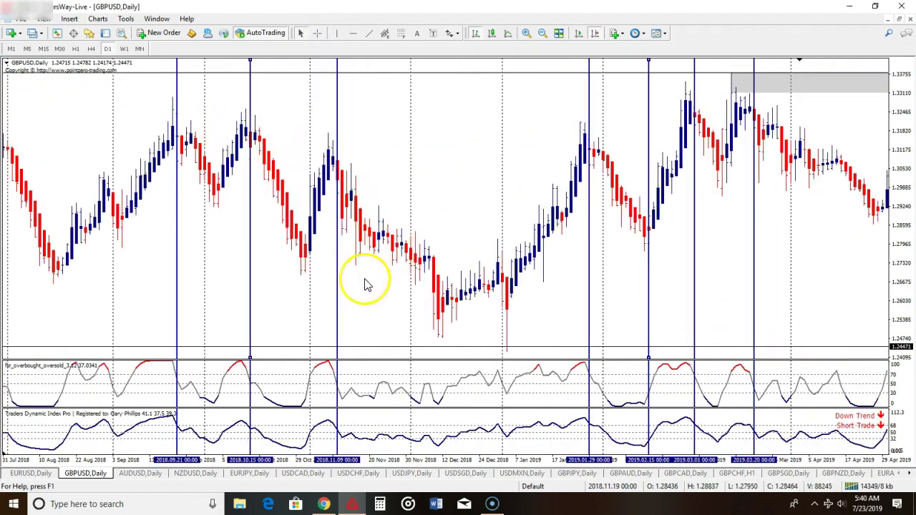
middle_click(340, 179)
left_click_drag(340, 175, 440, 327)
Place a vertical line on 3 Sep 2018
scroll(292, 260, "up", 5)
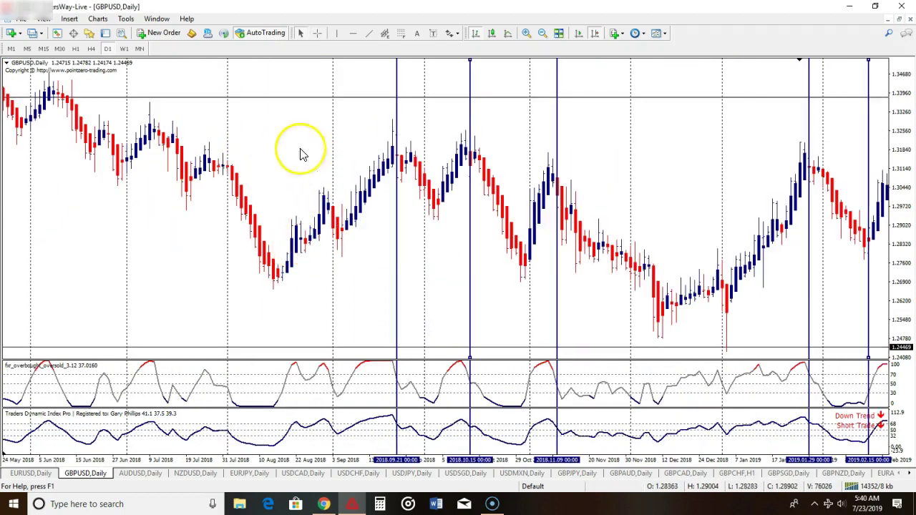
left_click(331, 214)
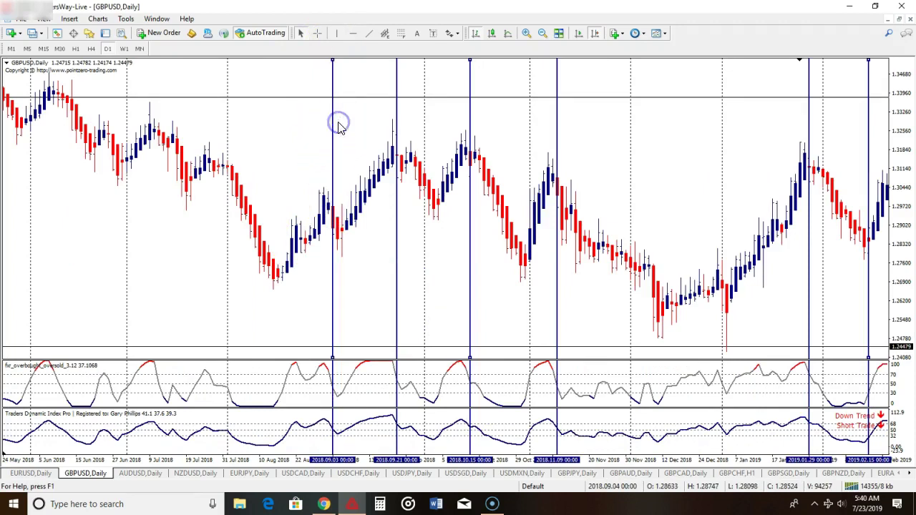
left_click_drag(339, 125, 328, 120)
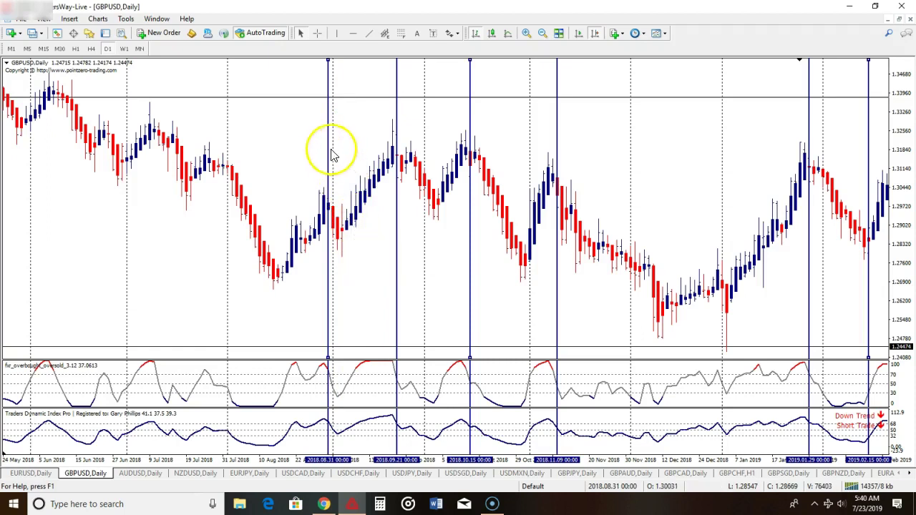
left_click_drag(331, 143, 333, 143)
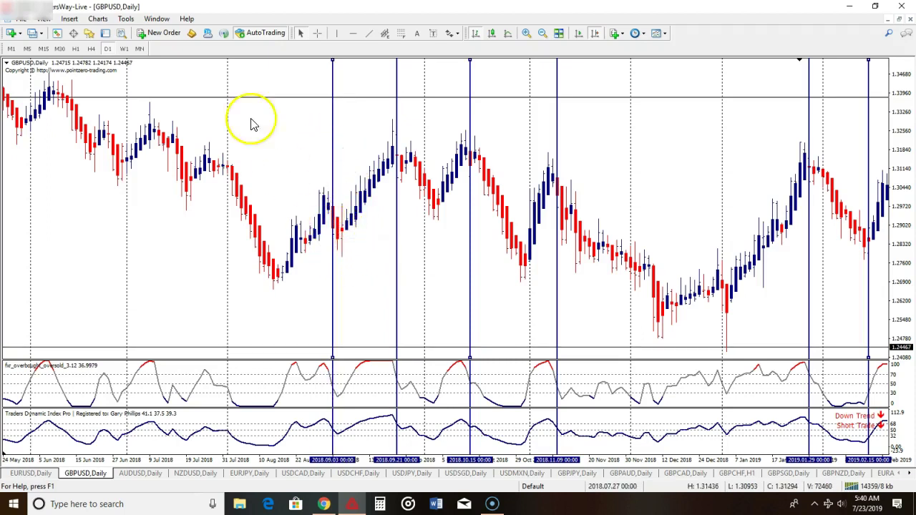
Add a vertical line on 17 Aug 2018 and delete the unwanted 11 Jul 2018 line
left_click(283, 260)
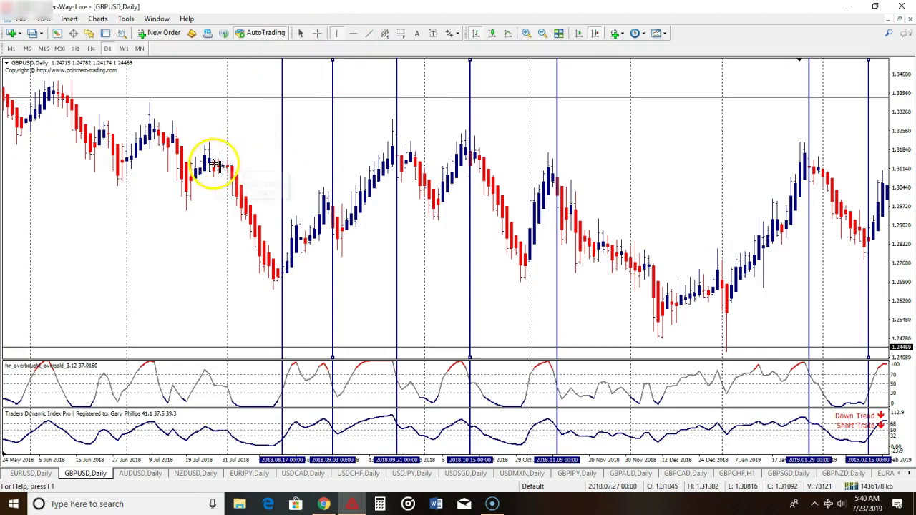
left_click(215, 164)
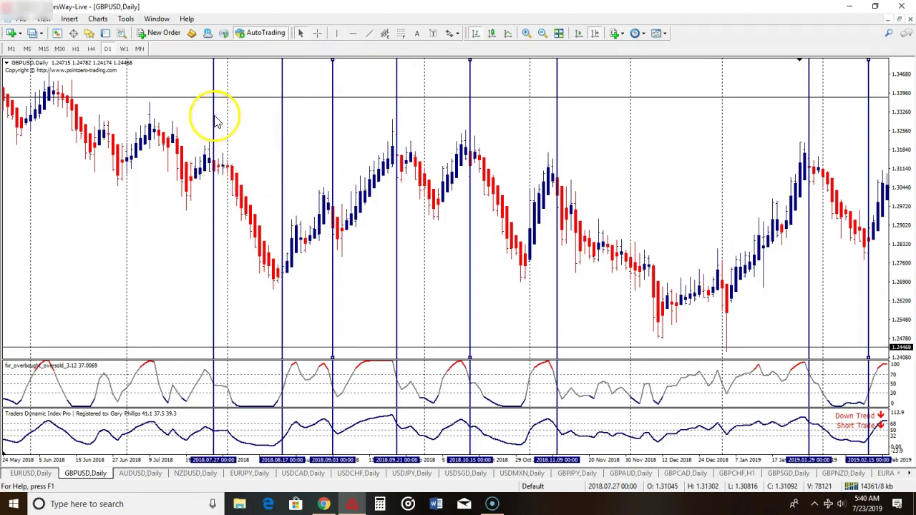
left_click_drag(214, 118, 161, 99)
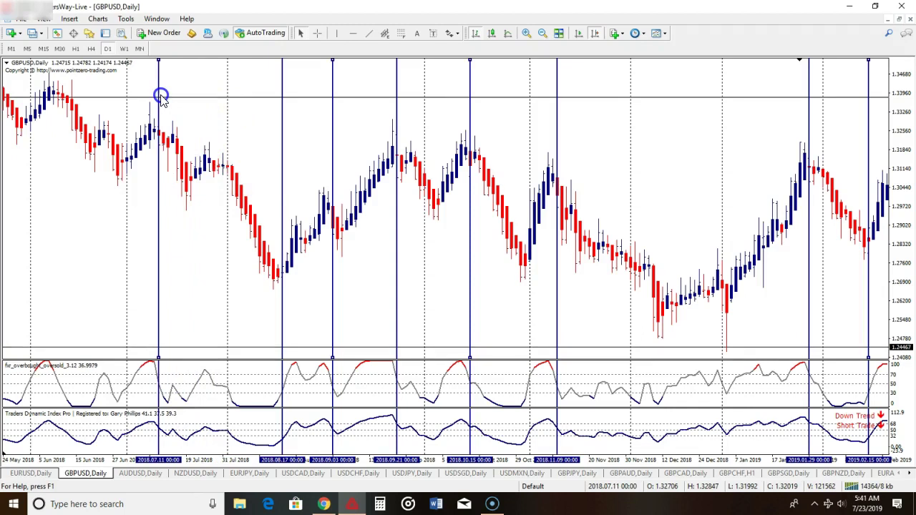
right_click(158, 85)
left_click(180, 116)
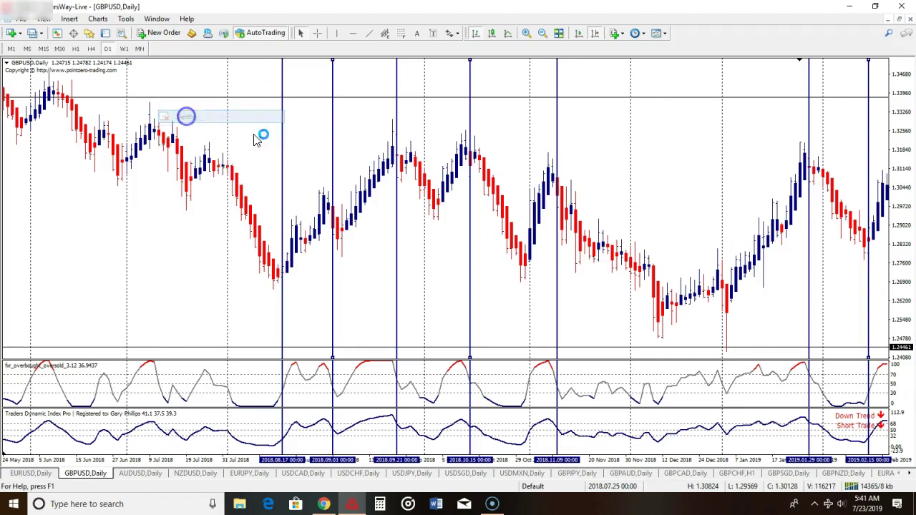
scroll(472, 244, "down", 5)
scroll(476, 246, "down", 8)
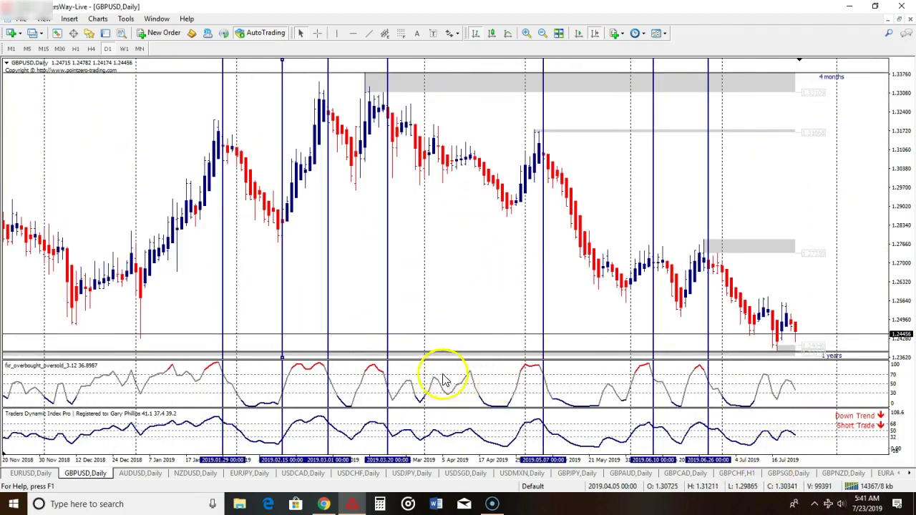
scroll(440, 386, "up", 3)
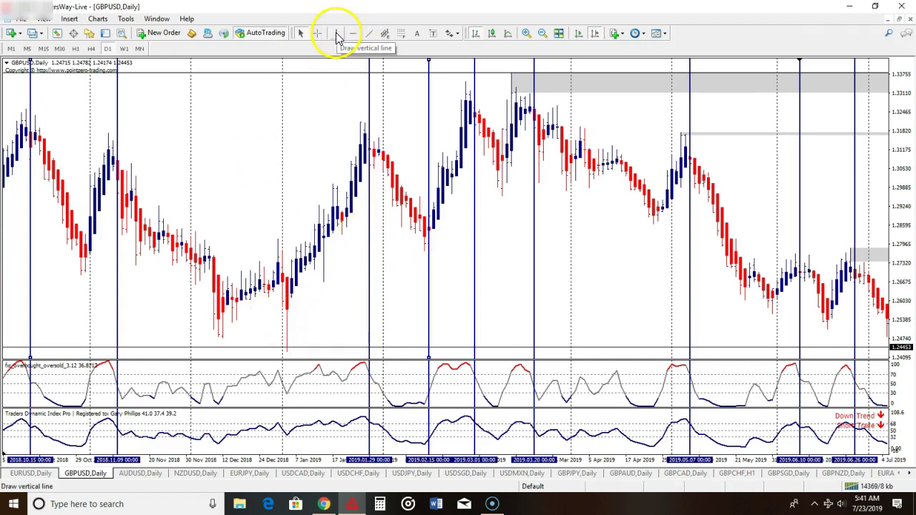
middle_click(307, 239)
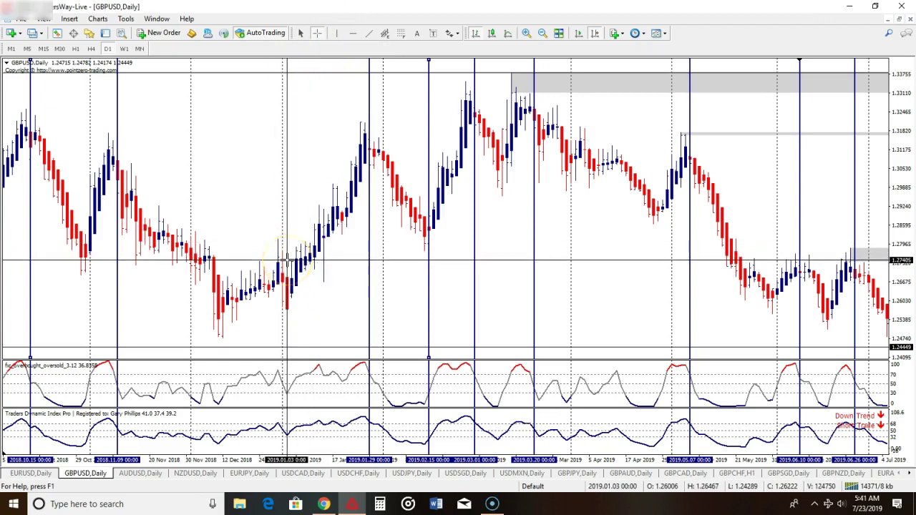
left_click(423, 131)
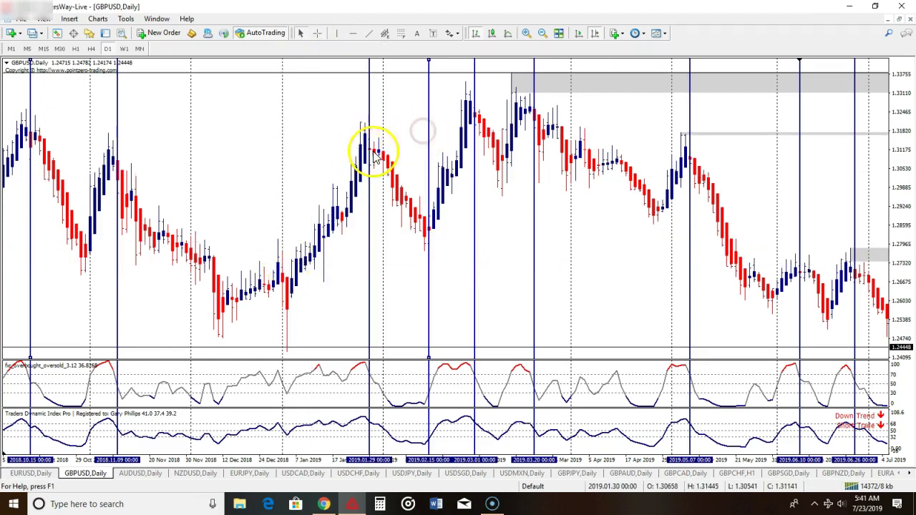
key("End")
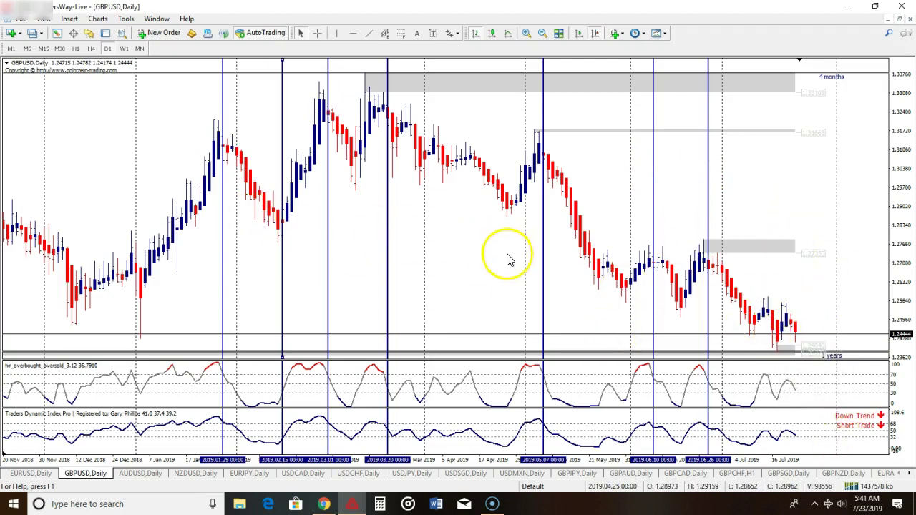
Add a vertical line at 2019.04.29, then crosshair-measure pip drops from the March signals and into late February
left_click(336, 35)
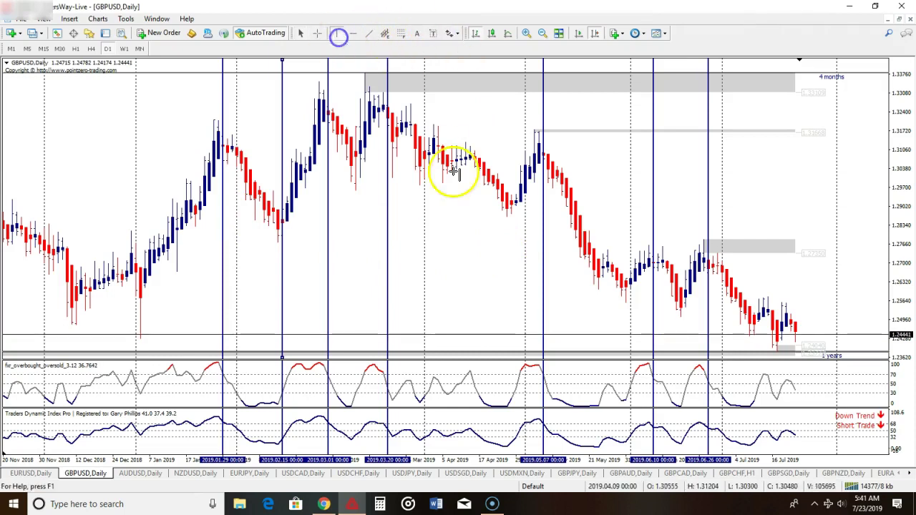
left_click(516, 202)
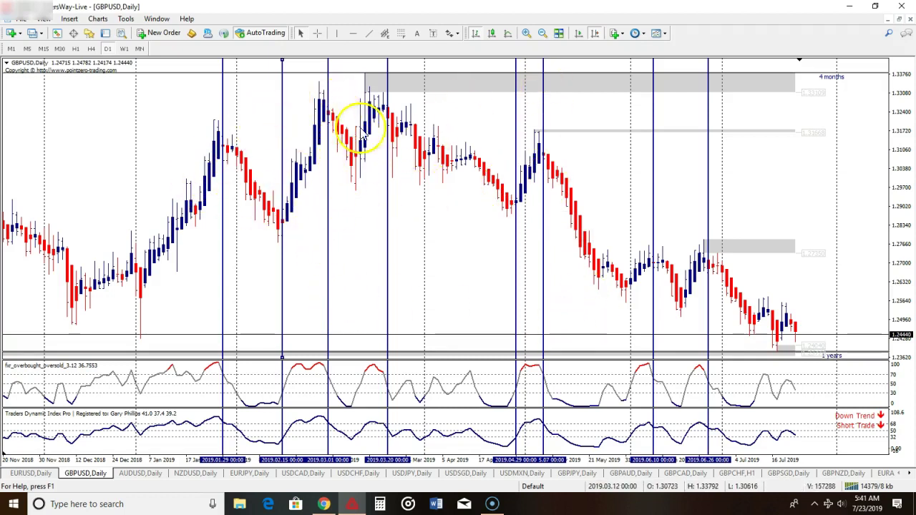
middle_click(392, 121)
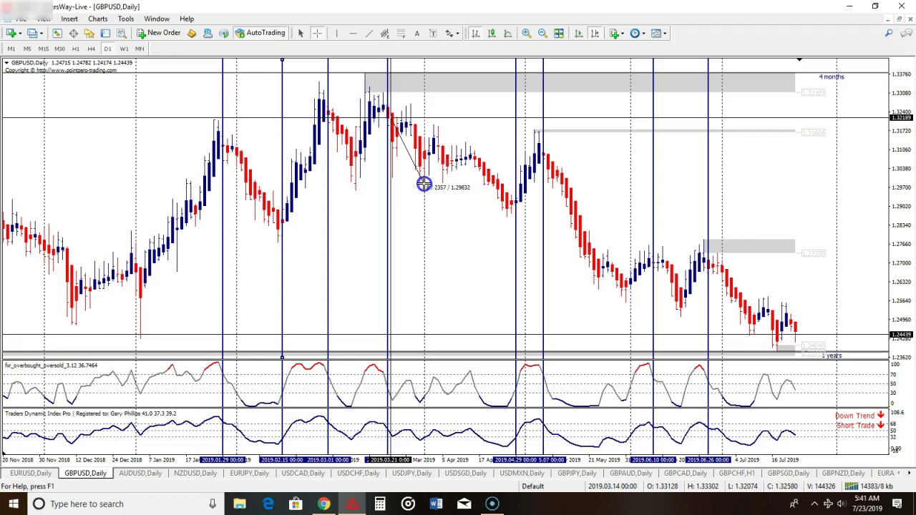
left_click_drag(424, 184, 425, 183)
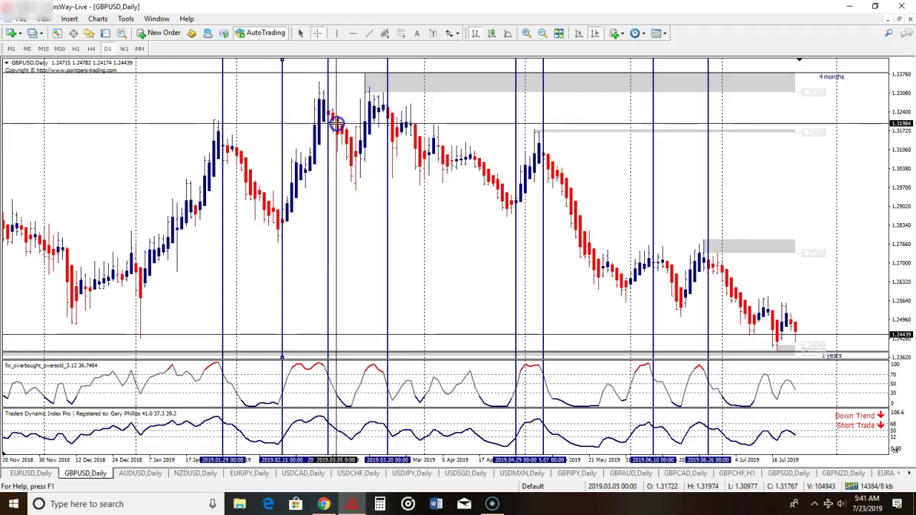
left_click_drag(356, 143, 362, 198)
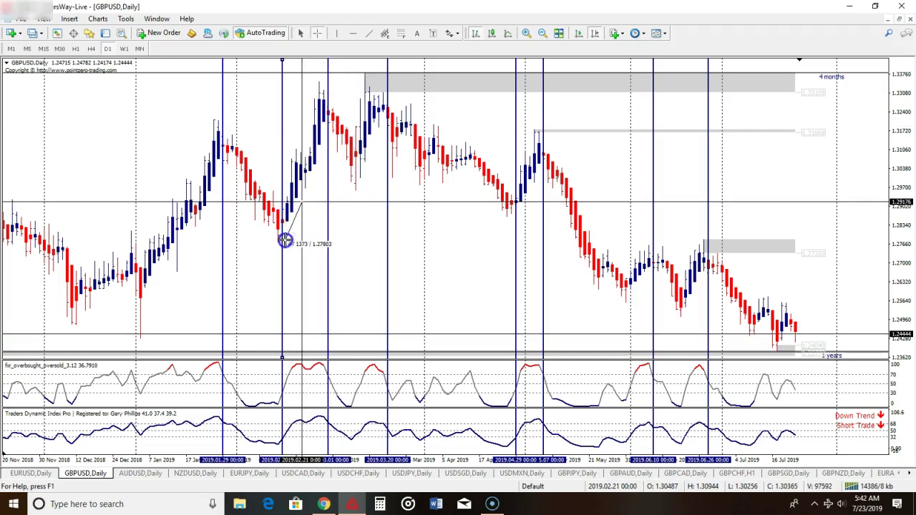
left_click_drag(279, 248, 279, 248)
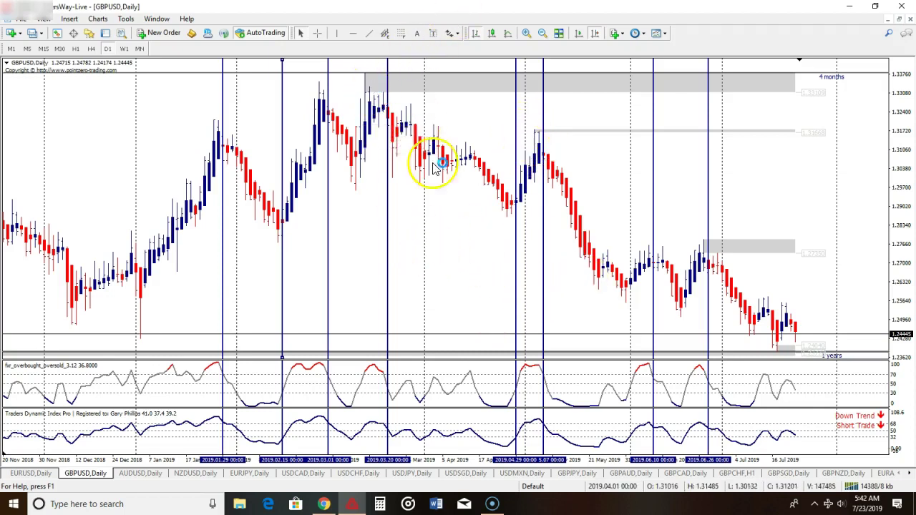
left_click(560, 36)
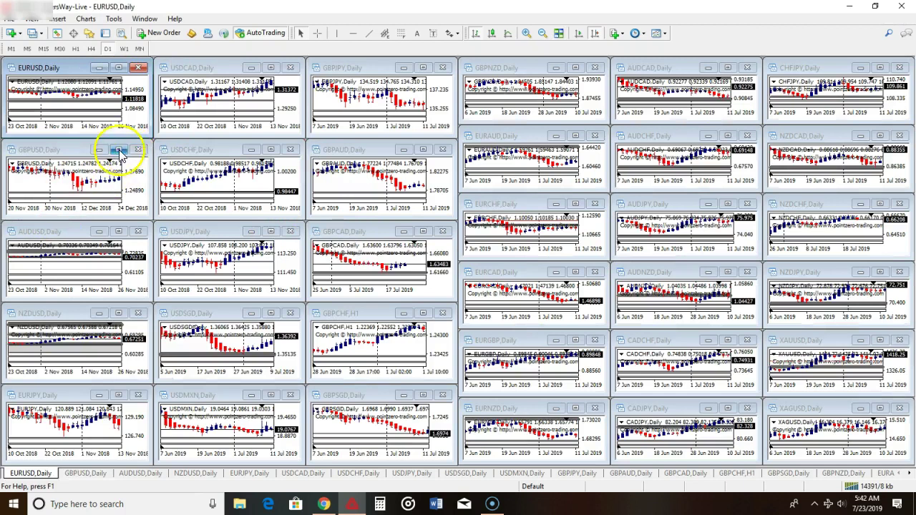
left_click(118, 150)
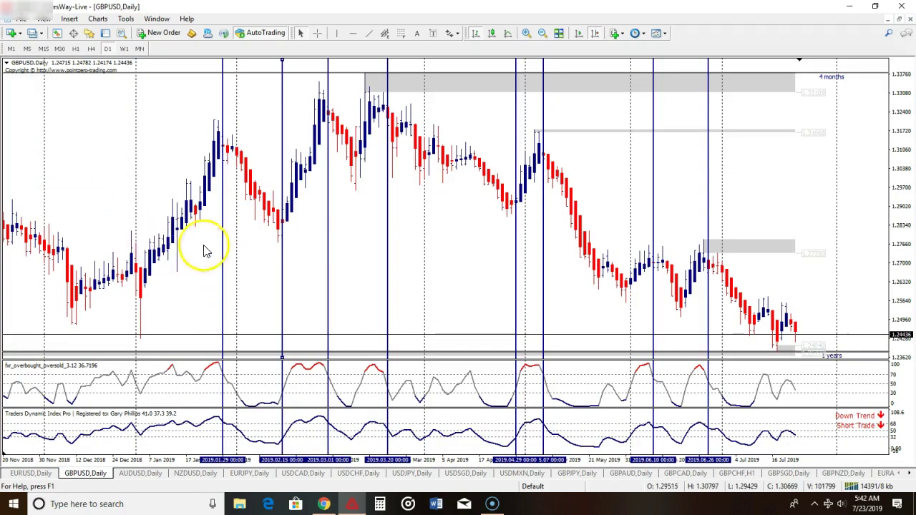